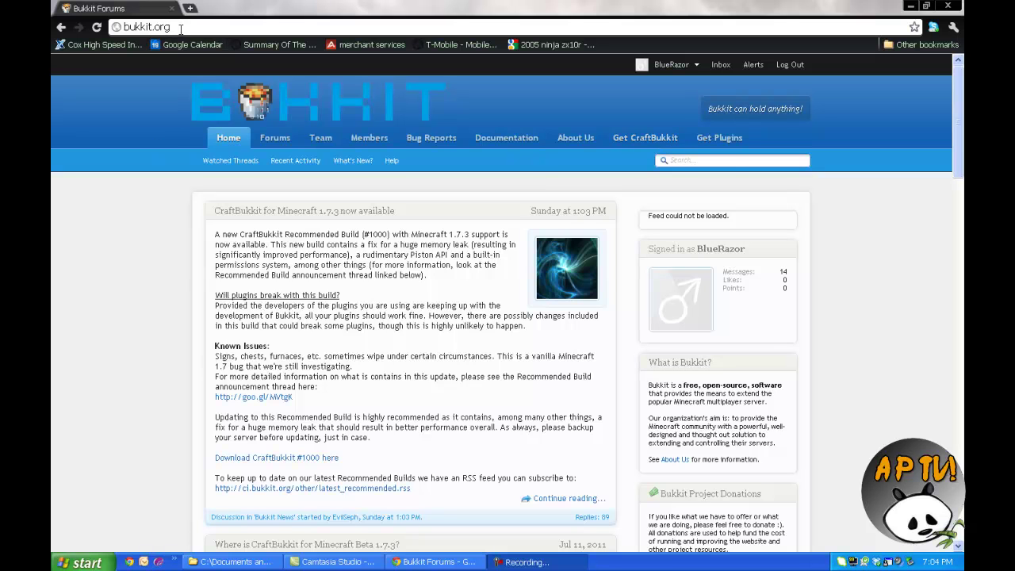
Reopen the plugins folder from Bukkit Server Tutorial and select its five items
{"action": "left_click", "coordinate": [234, 561]}
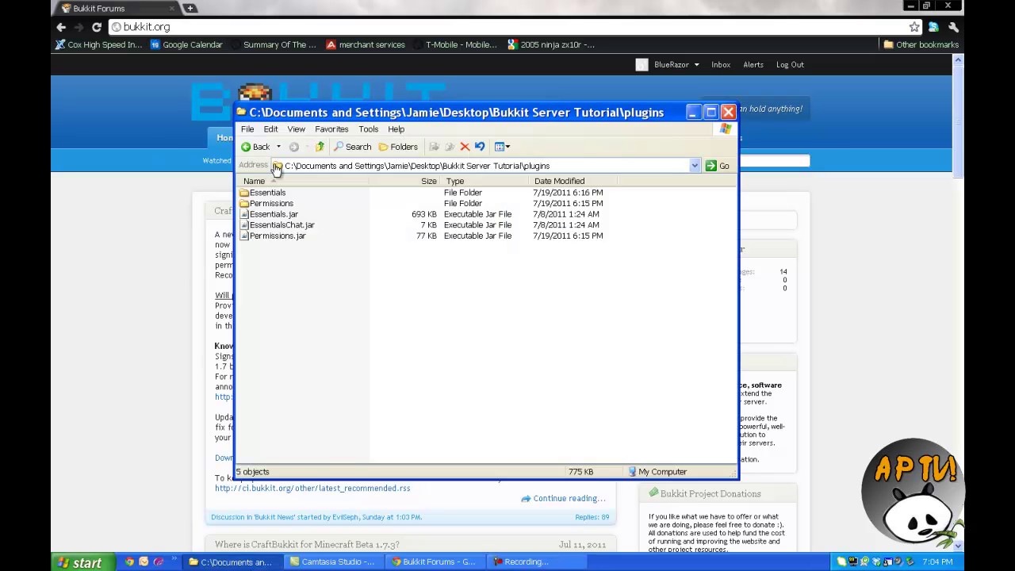
{"action": "left_click", "coordinate": [255, 146]}
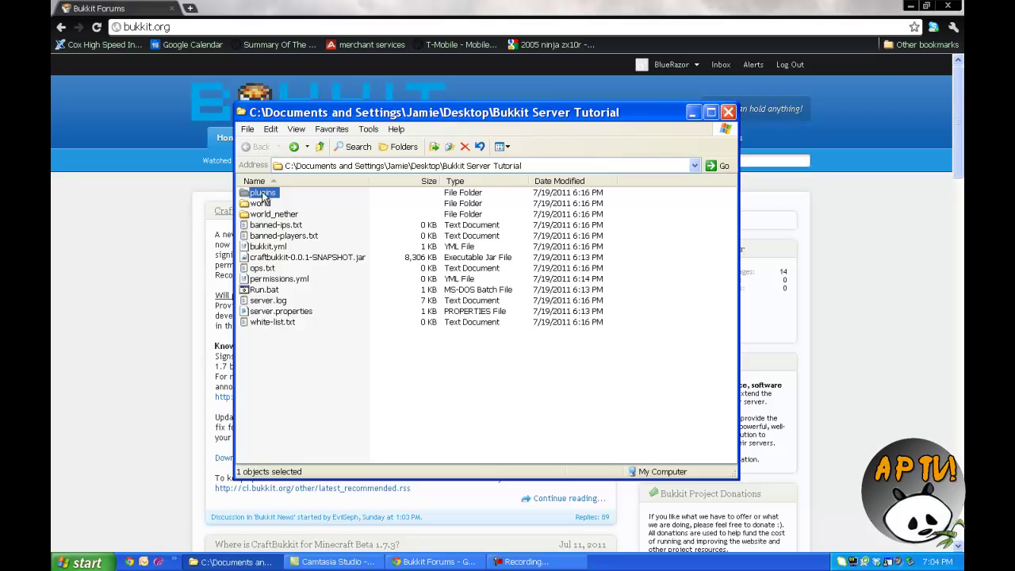
{"action": "double_click", "coordinate": [262, 193]}
{"action": "left_click_drag", "start_coordinate": [293, 309], "coordinate": [182, 144]}
Search the Bukkit plugin list for 'Permissions' and open the Permissions 3.1.6 thread
{"action": "left_click", "coordinate": [918, 274]}
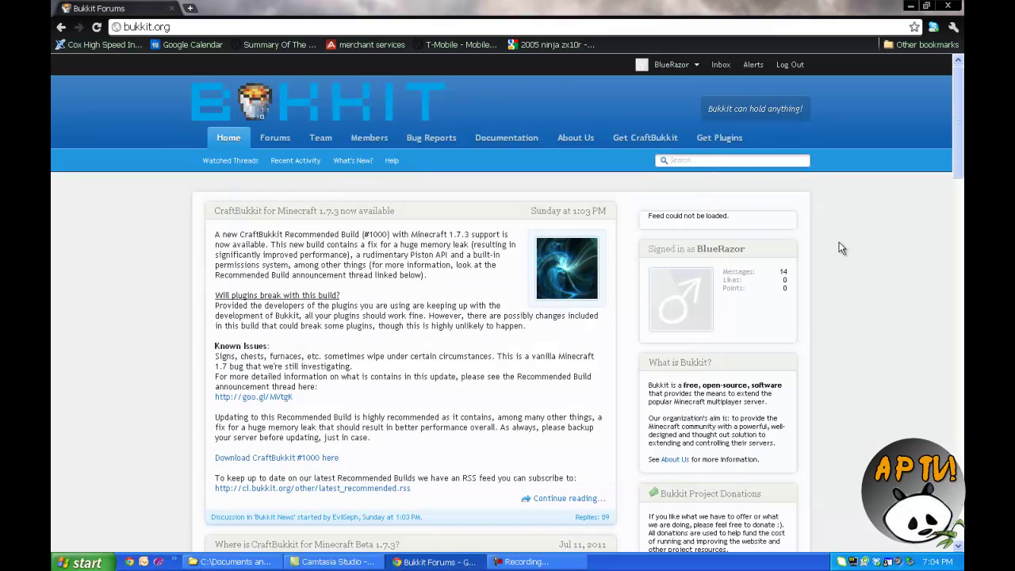
{"action": "left_click", "coordinate": [705, 138]}
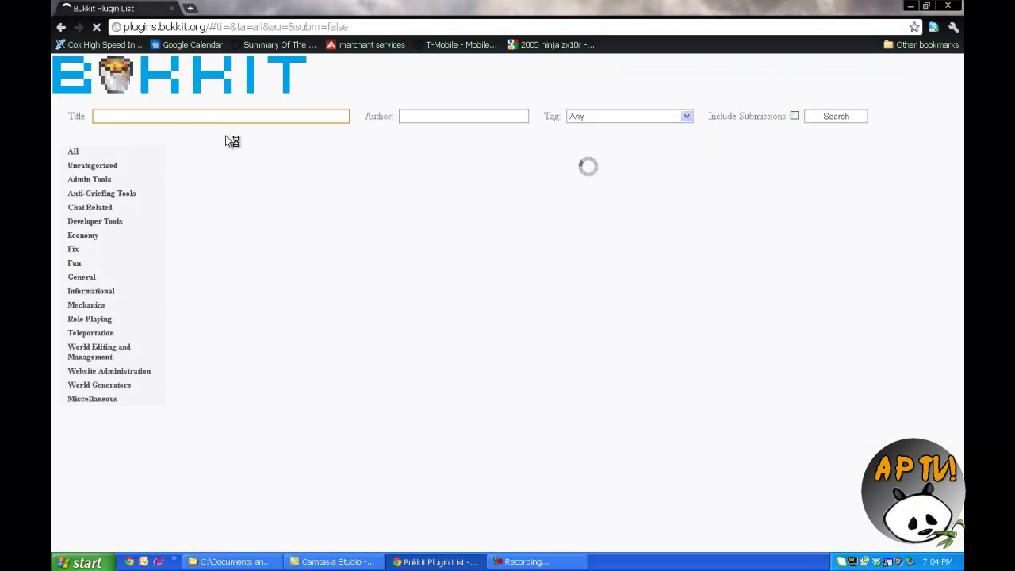
{"action": "left_click", "coordinate": [61, 27]}
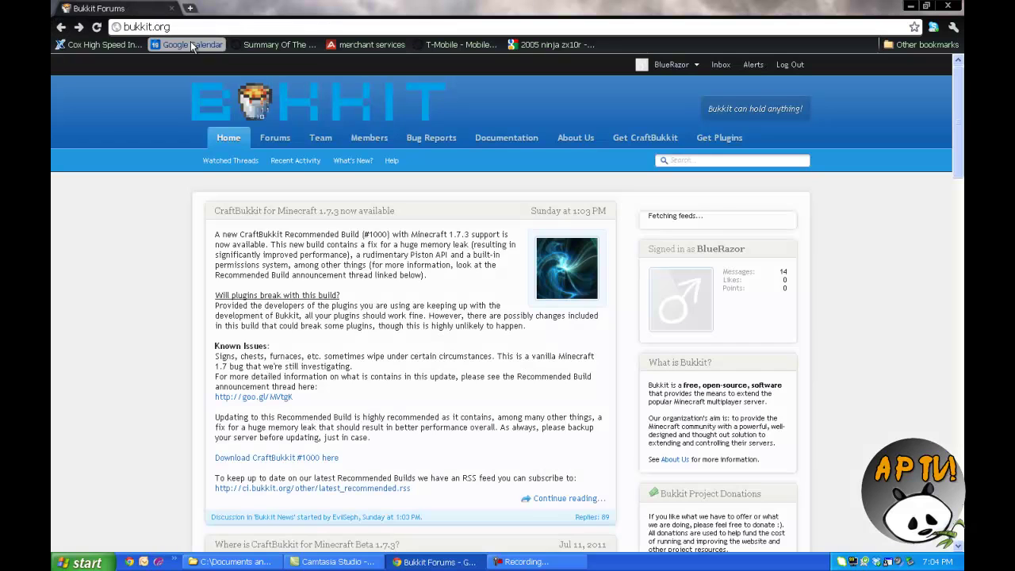
{"action": "left_click", "coordinate": [150, 27]}
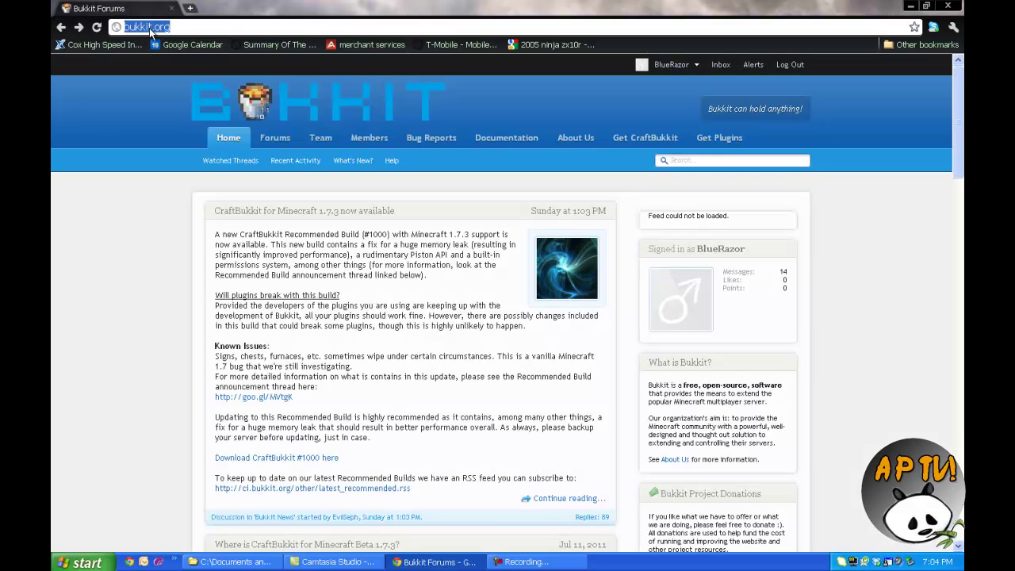
{"action": "left_click", "coordinate": [714, 137]}
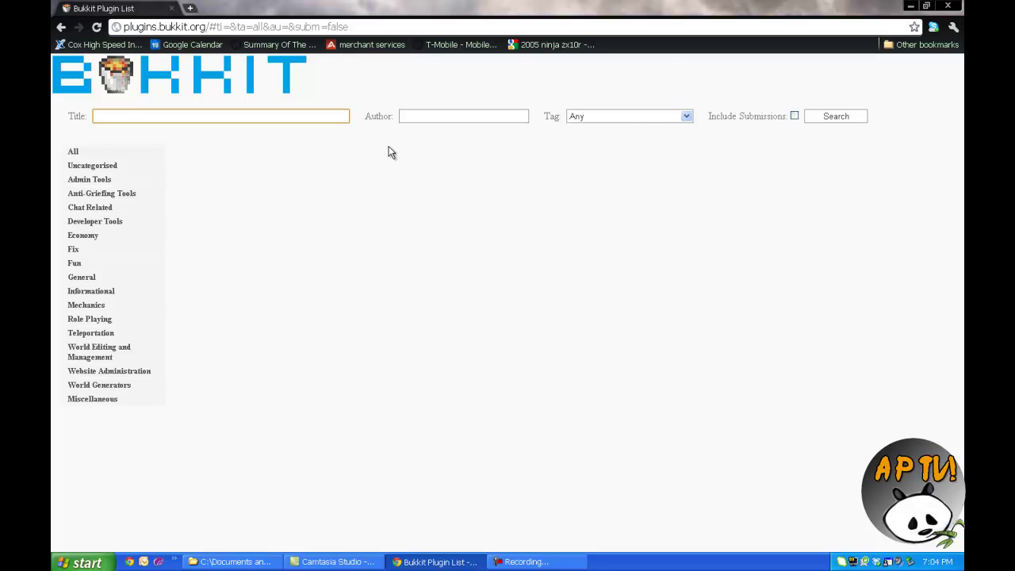
{"action": "type", "text": "Permissions"}
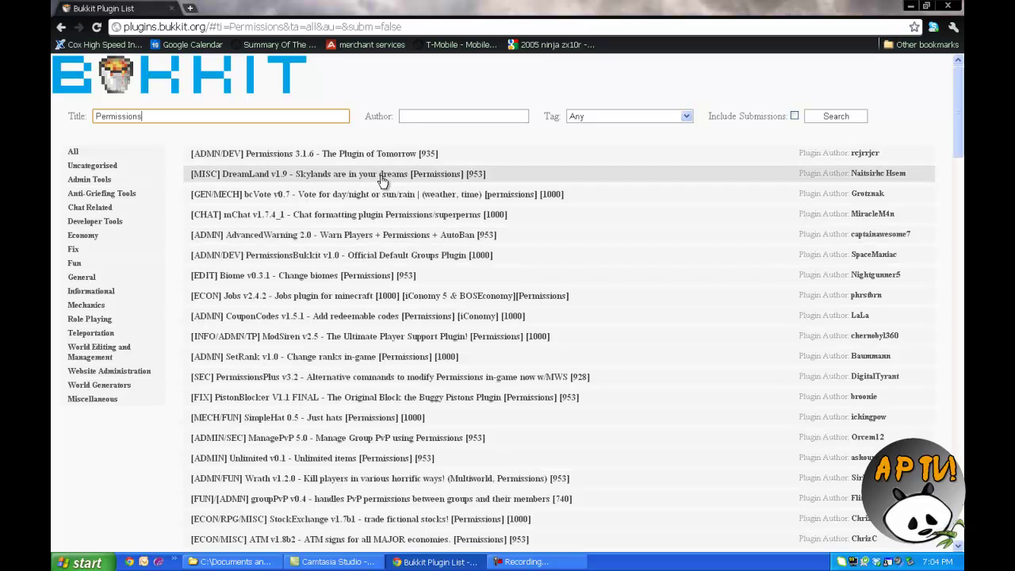
{"action": "left_click", "coordinate": [399, 155]}
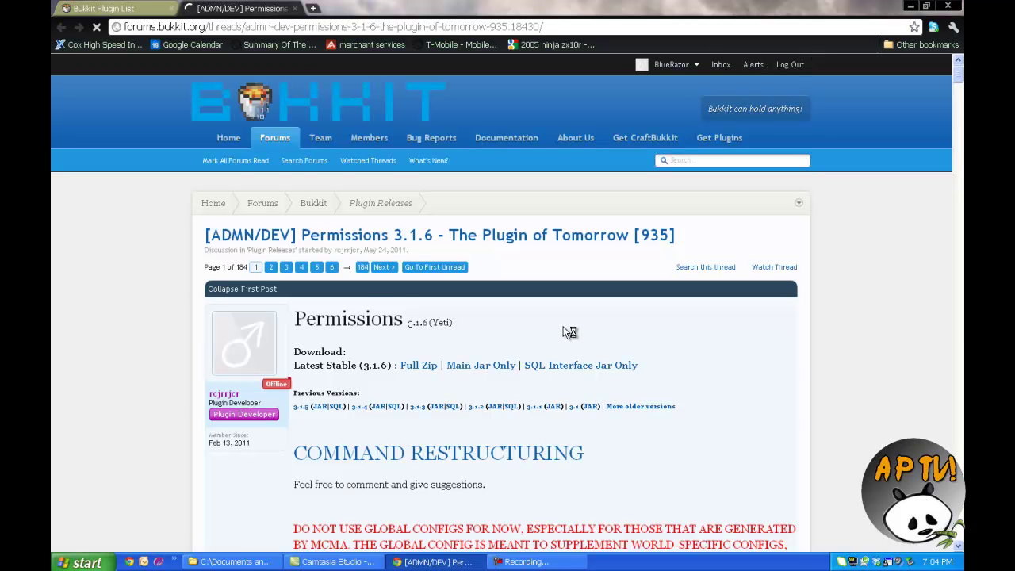
{"action": "scroll", "coordinate": [569, 332], "scroll_direction": "down", "scroll_amount": 3}
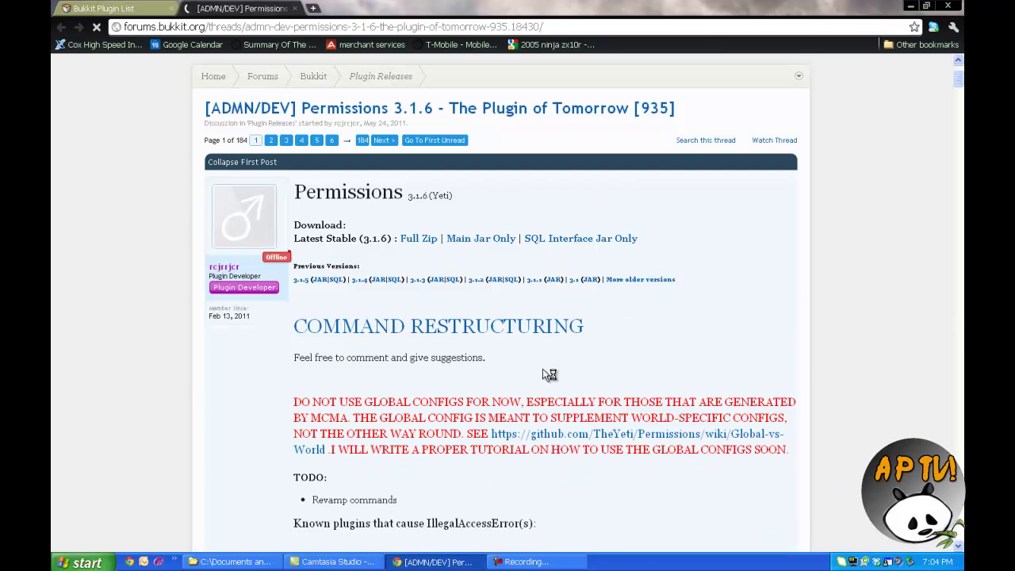
Download the Permissions 3.1.6 full zip and main jar, then bring the plugins folder forward
{"action": "left_click", "coordinate": [408, 240]}
{"action": "left_click", "coordinate": [477, 239]}
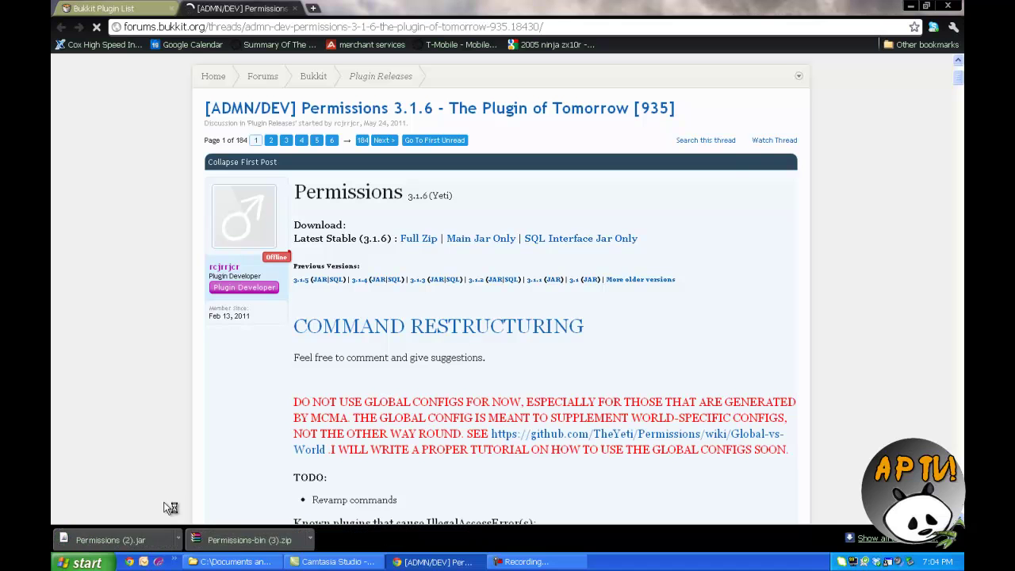
{"action": "left_click", "coordinate": [234, 562]}
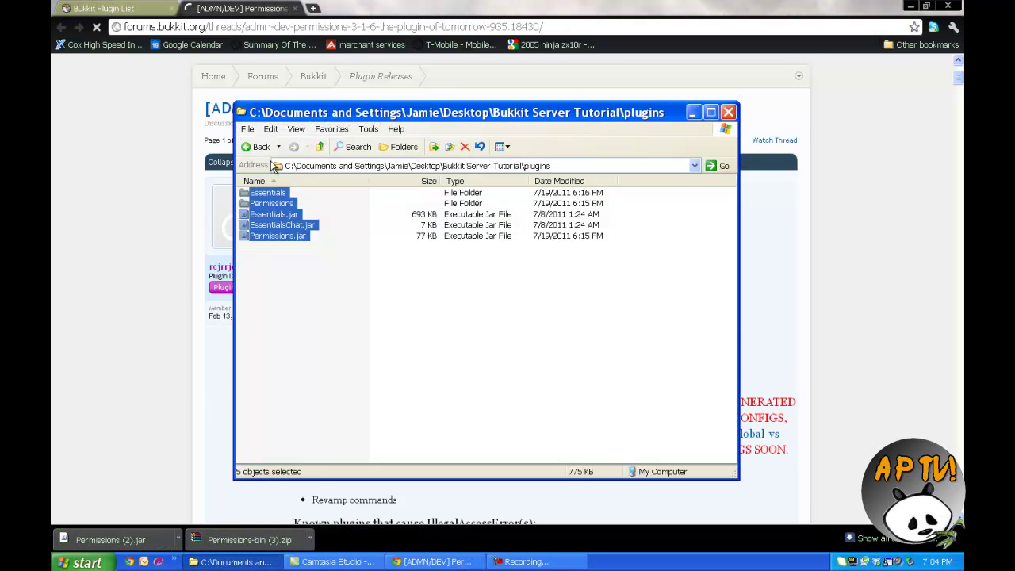
{"action": "left_click", "coordinate": [276, 294]}
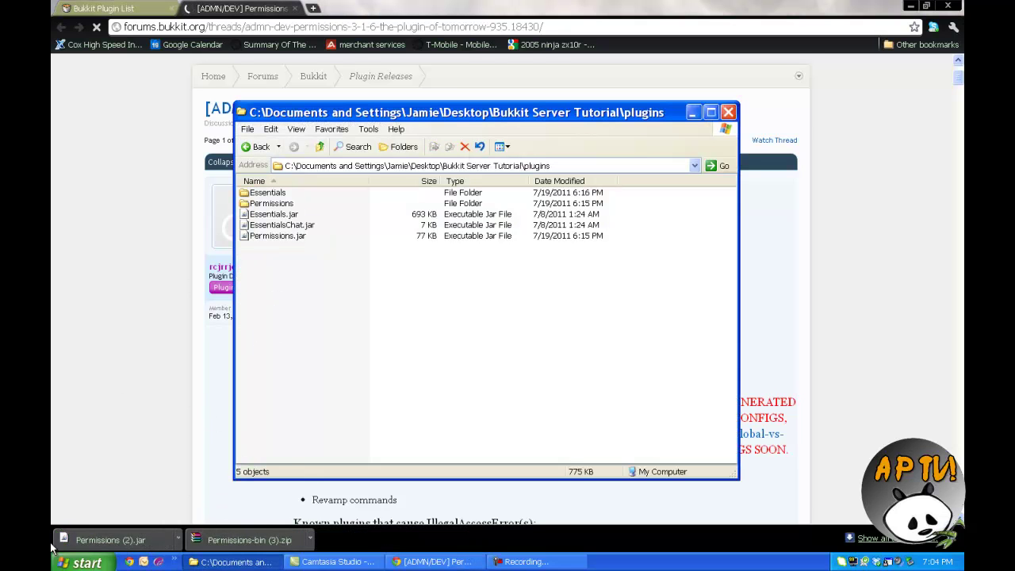
{"action": "left_click", "coordinate": [103, 546]}
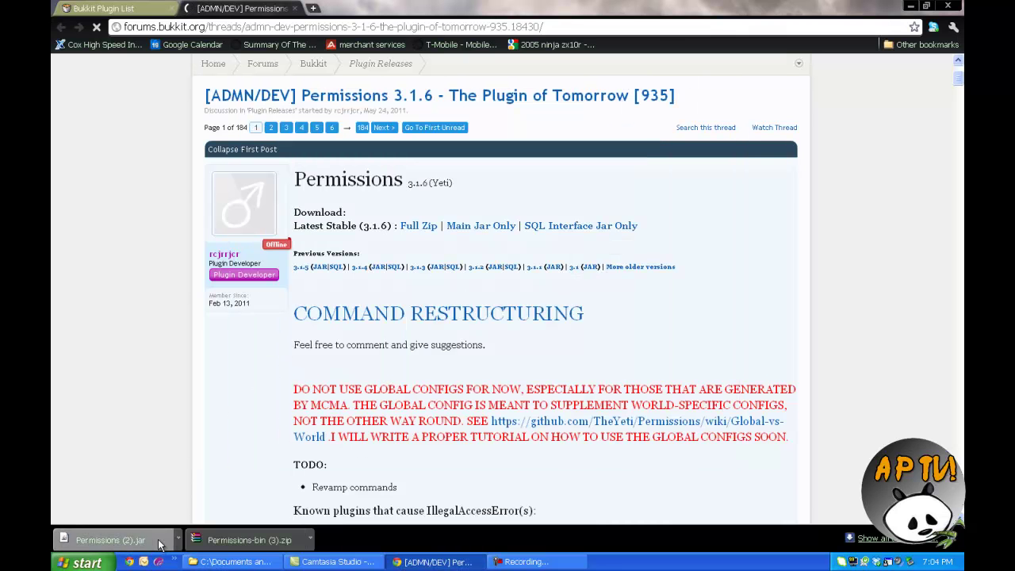
{"action": "left_click", "coordinate": [230, 561]}
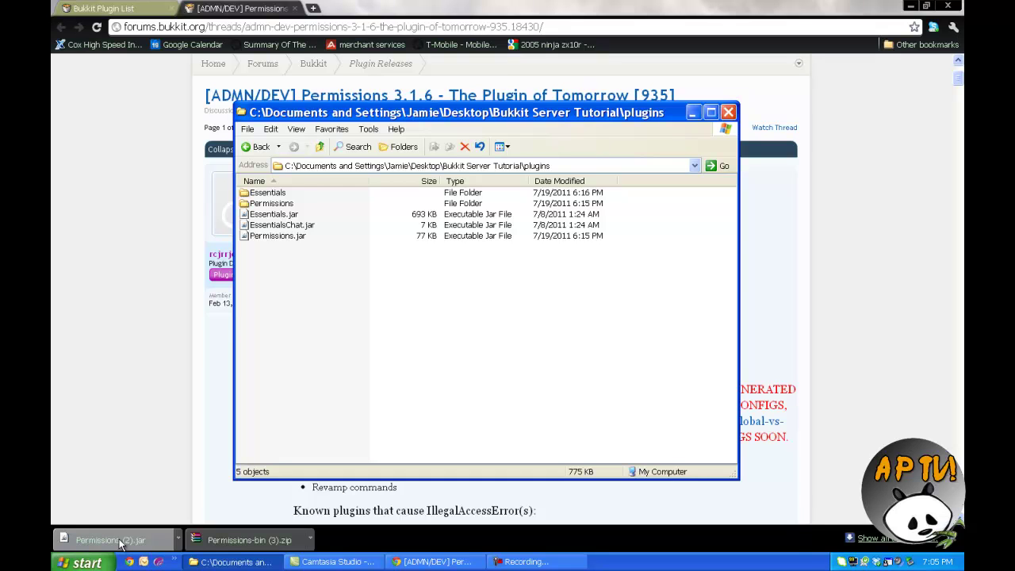
{"action": "left_click", "coordinate": [299, 239]}
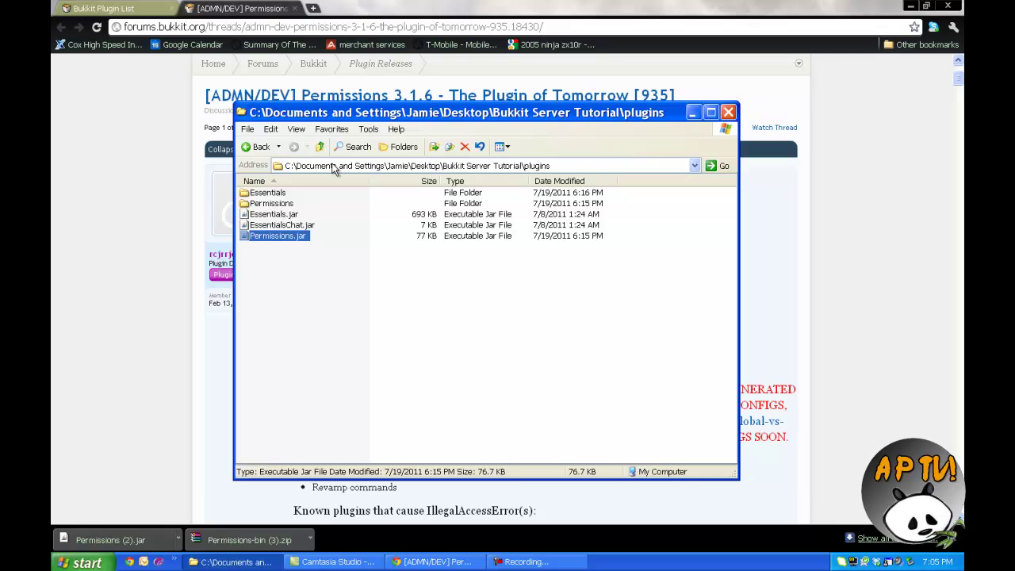
Open Permissions-bin (3).zip in WinRAR and select groups.yml and users.yml in RENAME-ME
{"action": "left_click", "coordinate": [257, 540]}
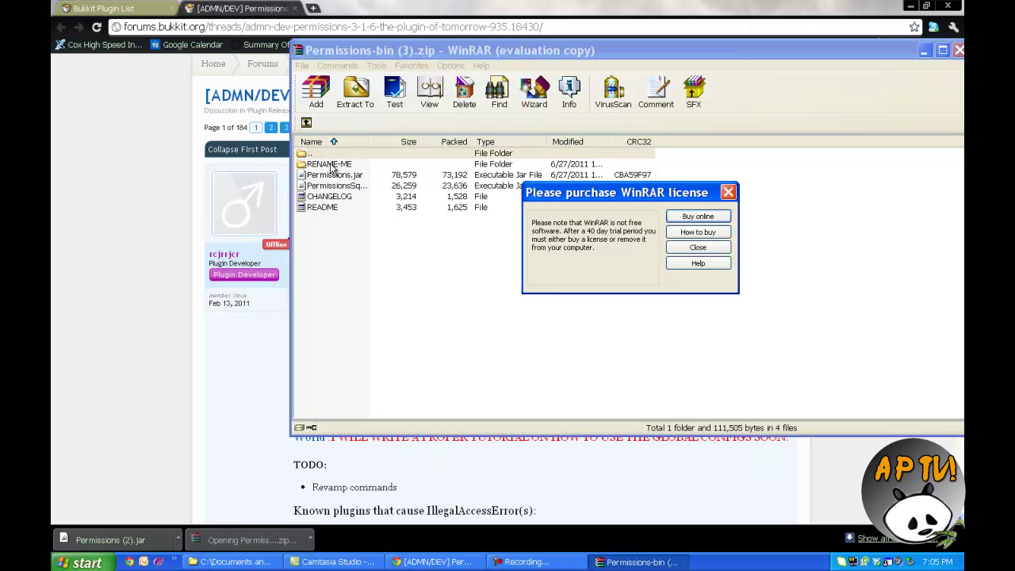
{"action": "left_click", "coordinate": [728, 192]}
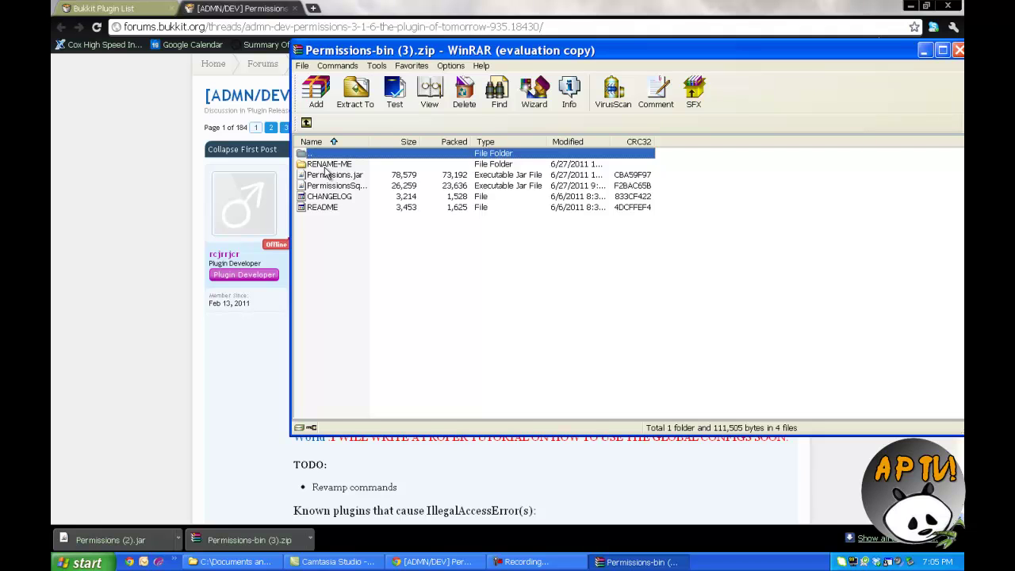
{"action": "double_click", "coordinate": [325, 167]}
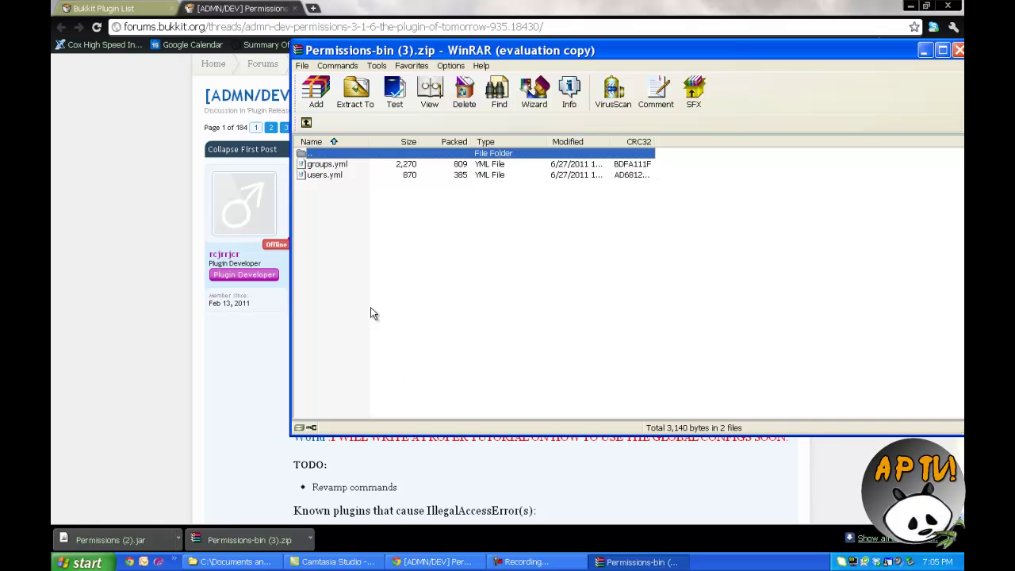
{"action": "key", "text": "ctrl+a"}
{"action": "left_click_drag", "start_coordinate": [321, 176], "coordinate": [229, 564]}
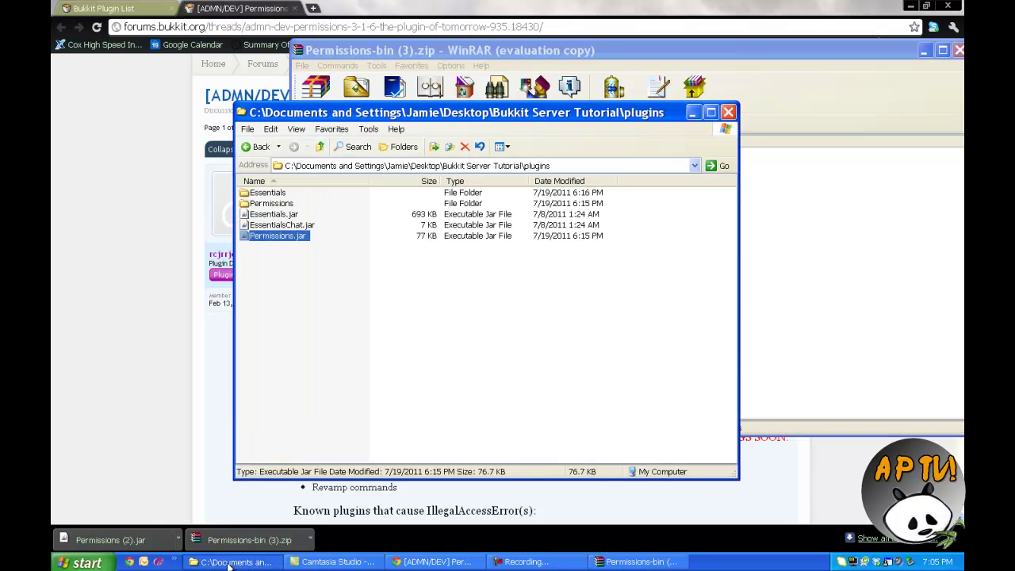
Open the Permissions folder's world subfolder beside the WinRAR archive window
{"action": "double_click", "coordinate": [272, 203]}
{"action": "left_click", "coordinate": [257, 148]}
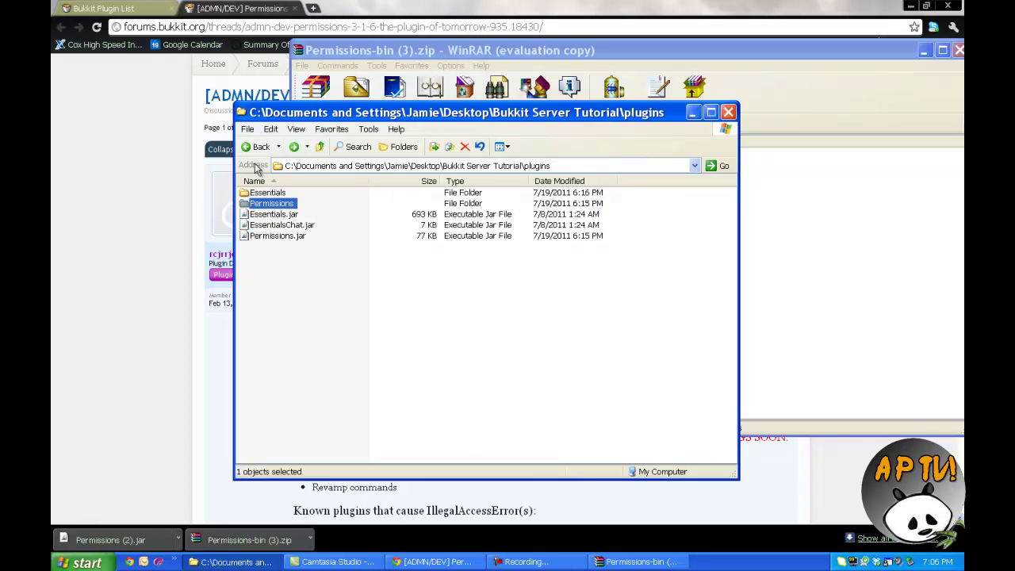
{"action": "double_click", "coordinate": [271, 204]}
{"action": "left_click_drag", "start_coordinate": [306, 115], "coordinate": [521, 137]}
{"action": "double_click", "coordinate": [474, 214]}
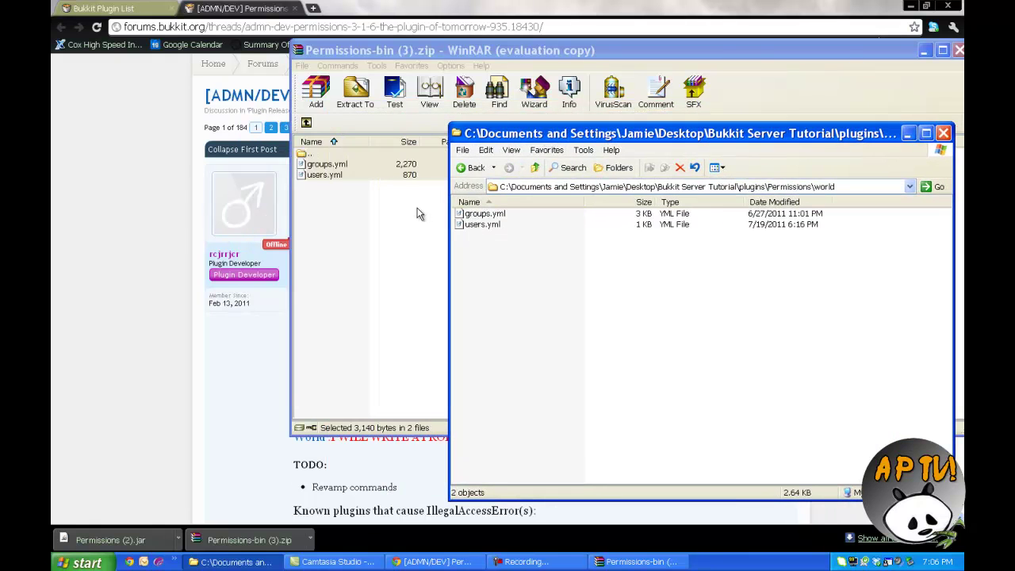
{"action": "left_click", "coordinate": [321, 176]}
{"action": "left_click_drag", "start_coordinate": [342, 214], "coordinate": [342, 157]}
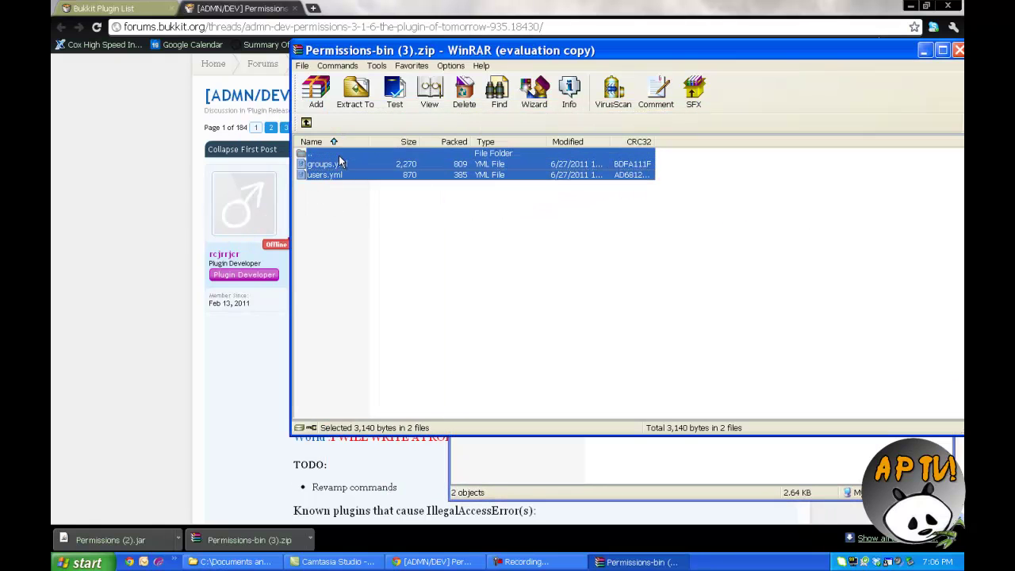
Copy RENAME-ME's groups.yml and users.yml into world_nether, replacing the existing files
{"action": "left_click", "coordinate": [534, 456]}
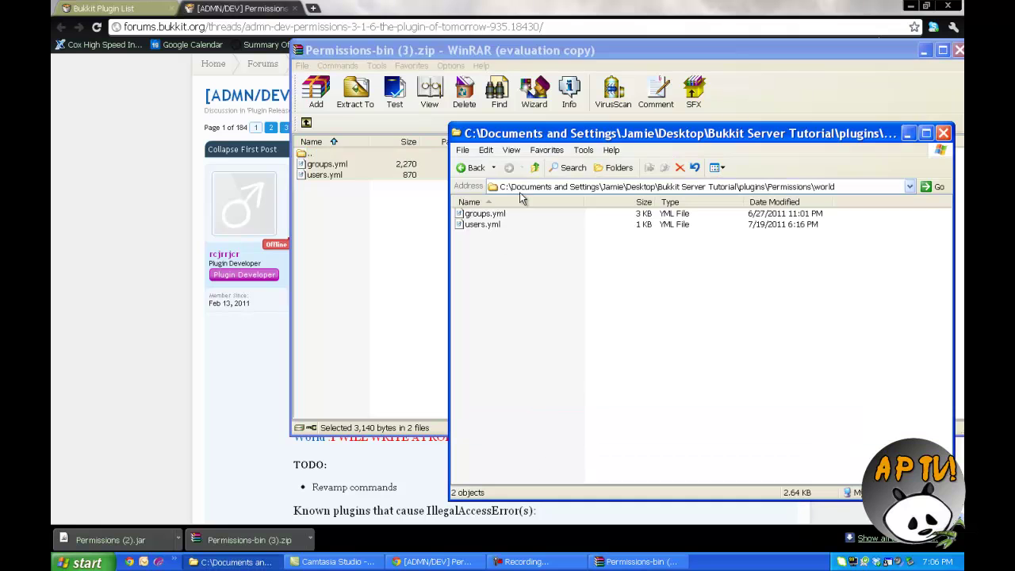
{"action": "left_click", "coordinate": [306, 122]}
{"action": "left_click", "coordinate": [485, 442]}
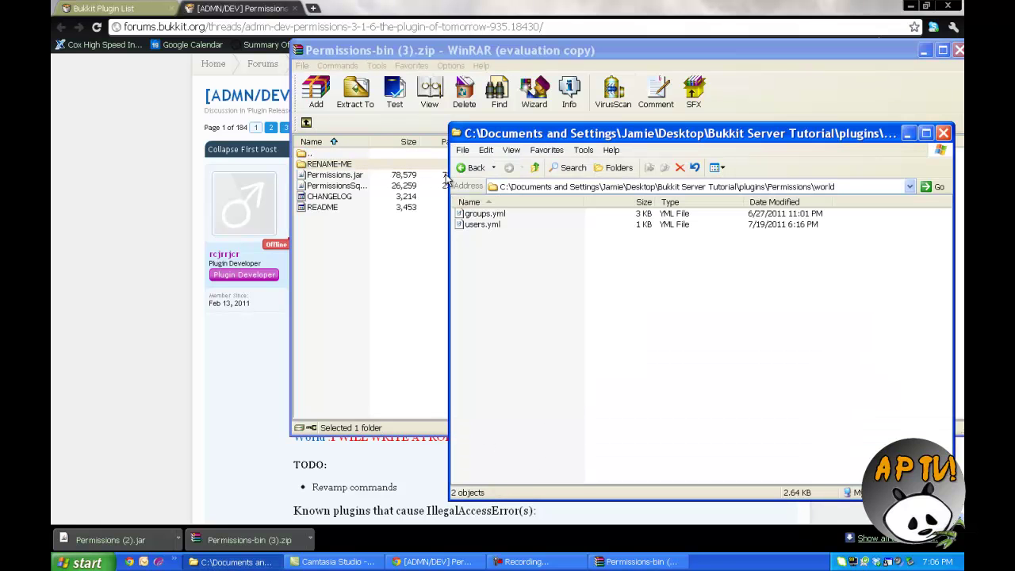
{"action": "left_click", "coordinate": [469, 168]}
{"action": "double_click", "coordinate": [479, 225]}
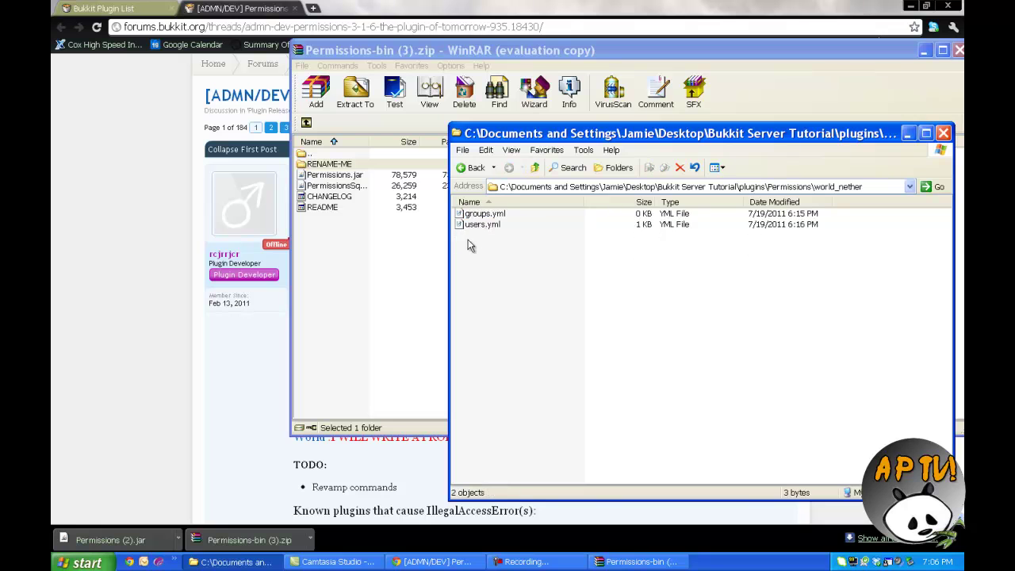
{"action": "double_click", "coordinate": [329, 164]}
{"action": "key", "text": "ctrl+a"}
{"action": "left_click_drag", "start_coordinate": [325, 169], "coordinate": [529, 464]}
{"action": "left_click", "coordinate": [492, 343]}
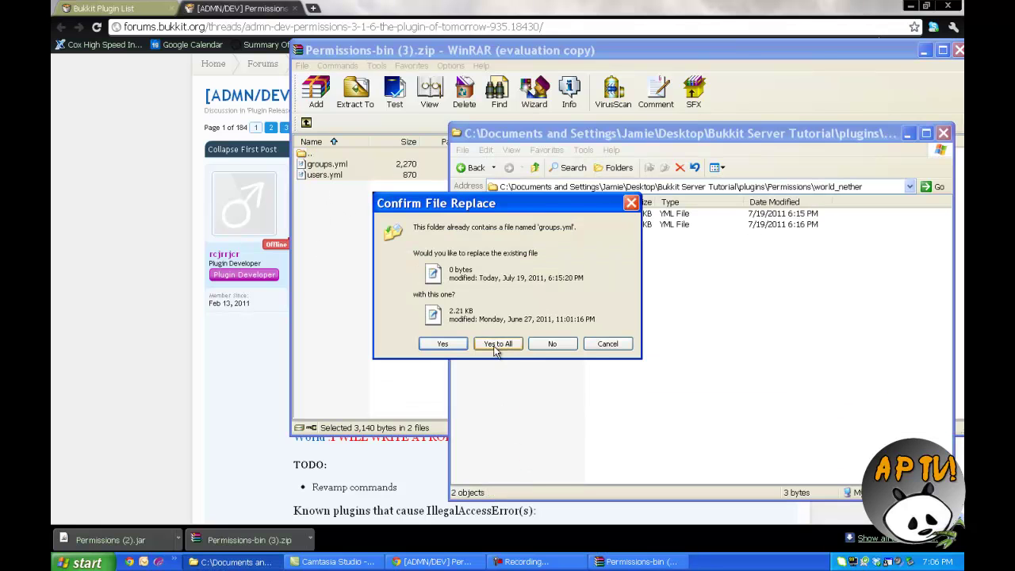
{"action": "left_click", "coordinate": [471, 168]}
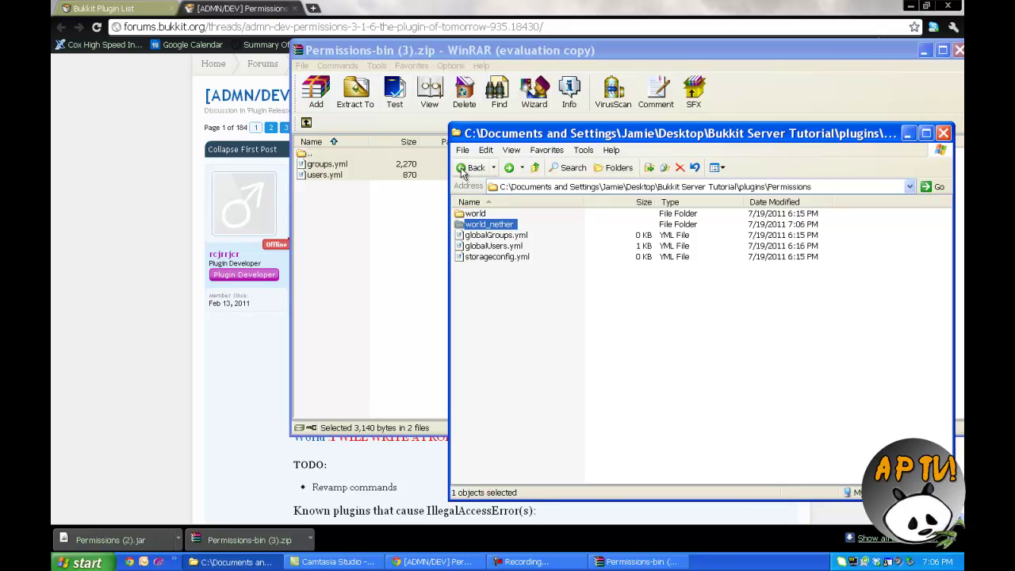
Create an 'Awesome Pants' folder in Permissions and copy the two yml files into it
{"action": "left_click", "coordinate": [461, 150]}
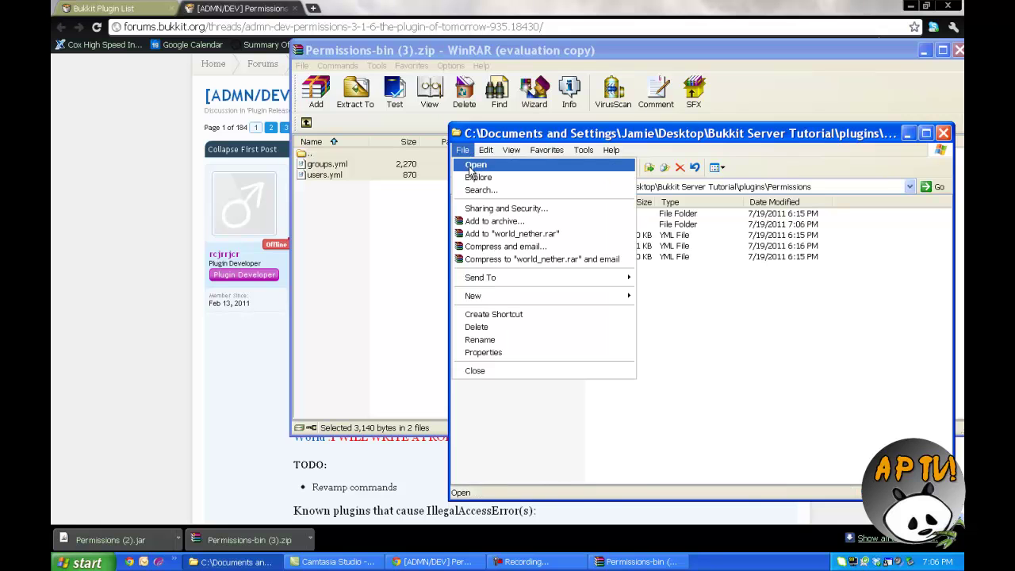
{"action": "mouse_move", "coordinate": [507, 295]}
{"action": "left_click", "coordinate": [673, 294]}
{"action": "type", "text": "Aw"}
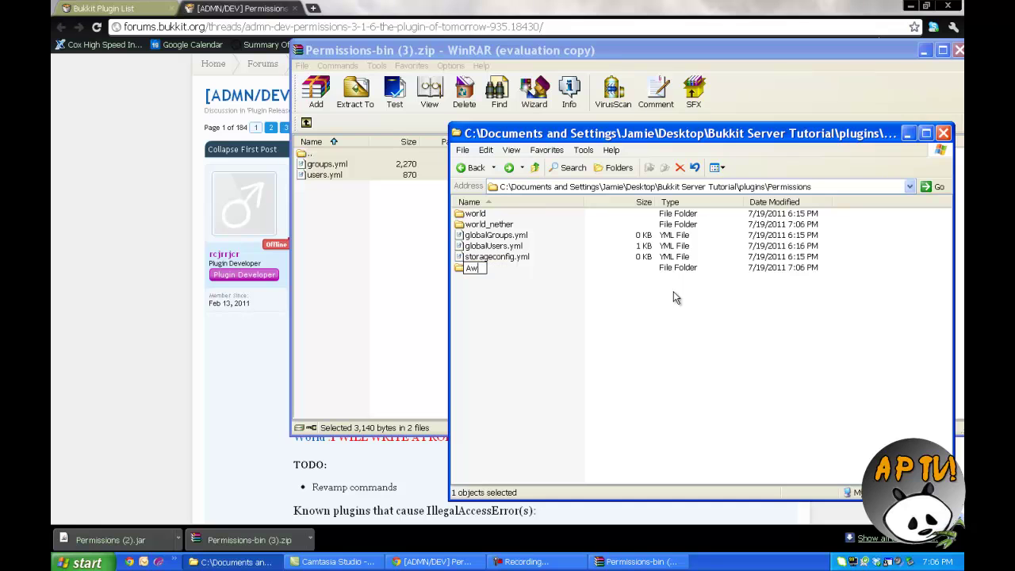
{"action": "type", "text": "esome Pants"}
{"action": "left_click", "coordinate": [536, 363]}
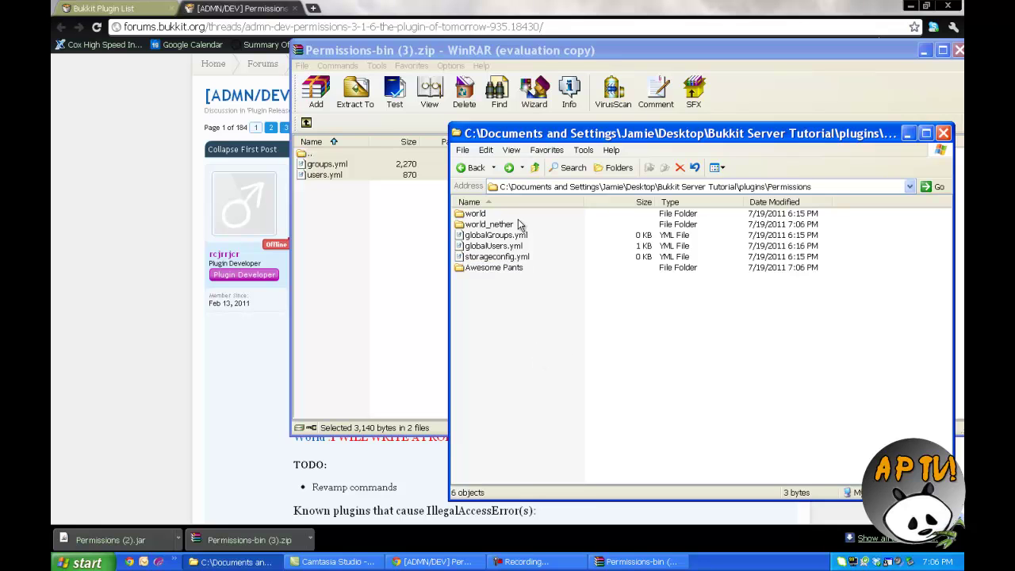
{"action": "double_click", "coordinate": [494, 271]}
{"action": "left_click_drag", "start_coordinate": [325, 174], "coordinate": [559, 468]}
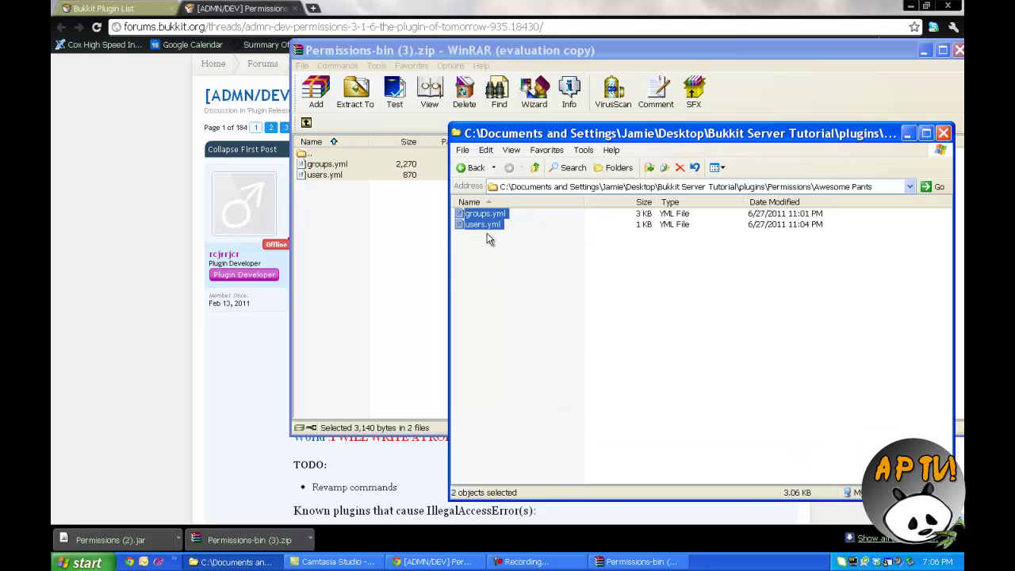
{"action": "left_click", "coordinate": [488, 238]}
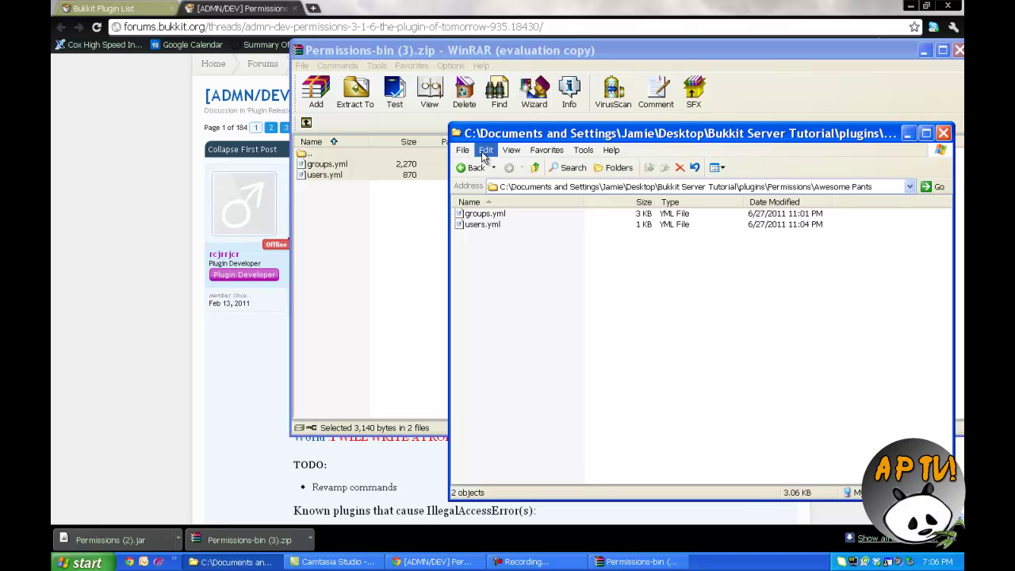
Delete the Awesome Pants folder, close WinRAR and dismiss Chrome's downloads list
{"action": "left_click", "coordinate": [471, 168]}
{"action": "right_click", "coordinate": [497, 215]}
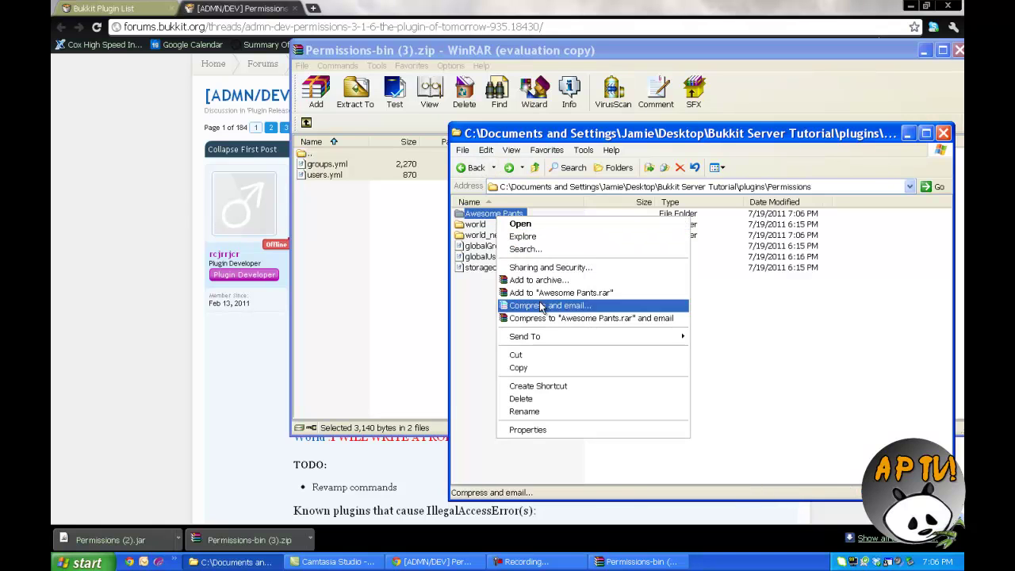
{"action": "left_click", "coordinate": [530, 394]}
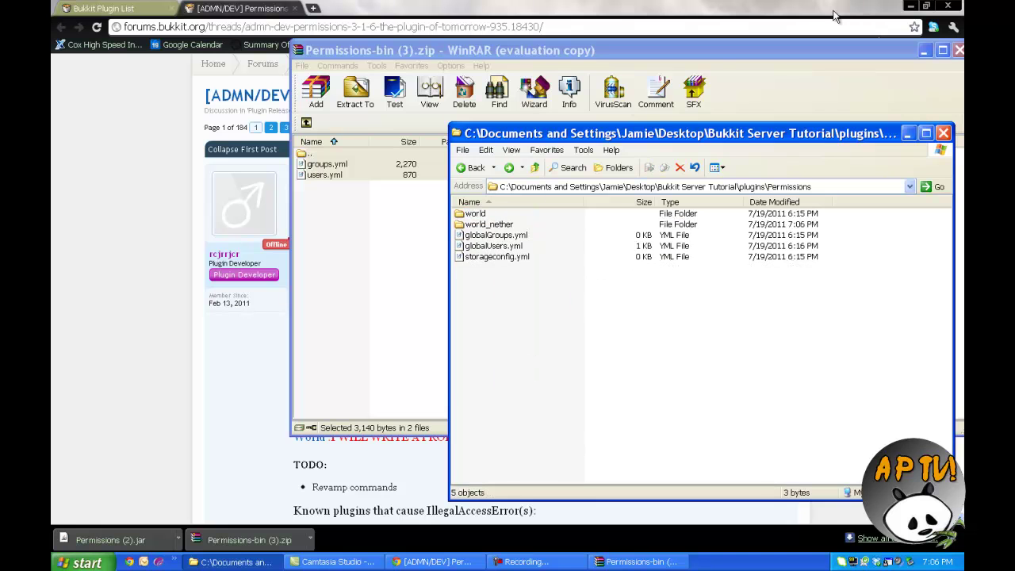
{"action": "left_click", "coordinate": [958, 50]}
{"action": "left_click", "coordinate": [958, 539]}
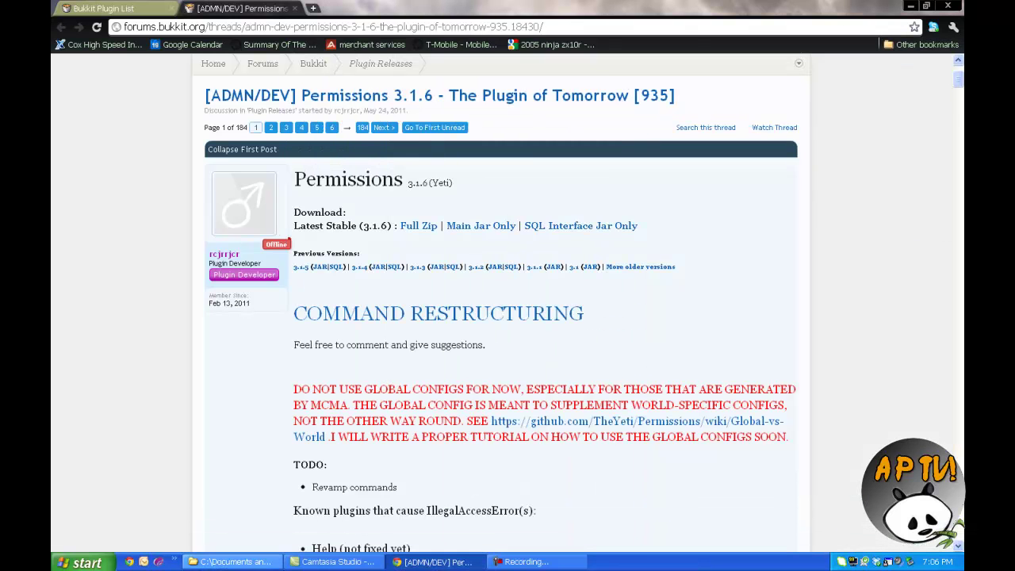
Check the empty globalGroups.yml and inspect the world folder's two config files
{"action": "left_click", "coordinate": [264, 563]}
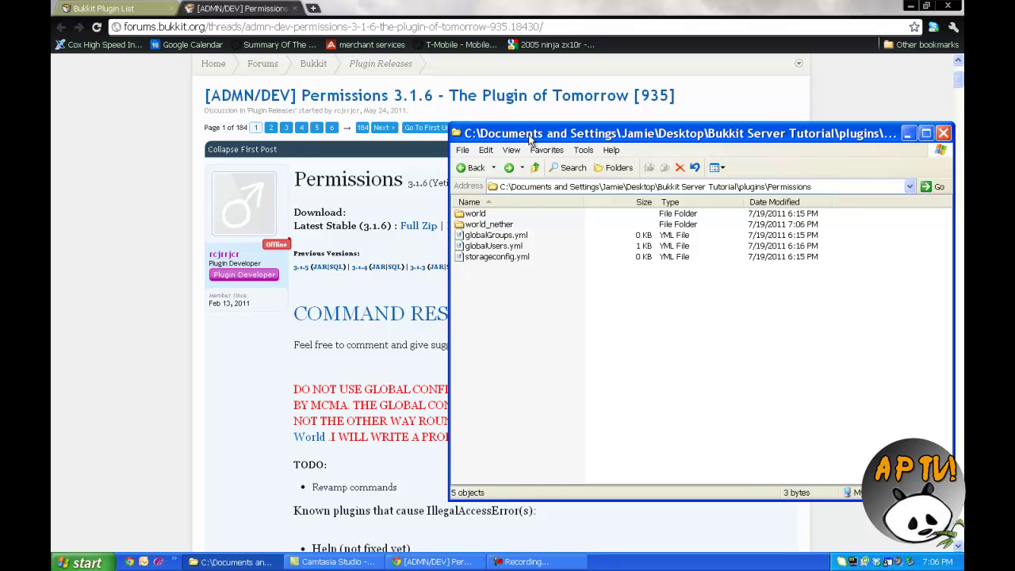
{"action": "left_click_drag", "start_coordinate": [530, 135], "coordinate": [358, 134]}
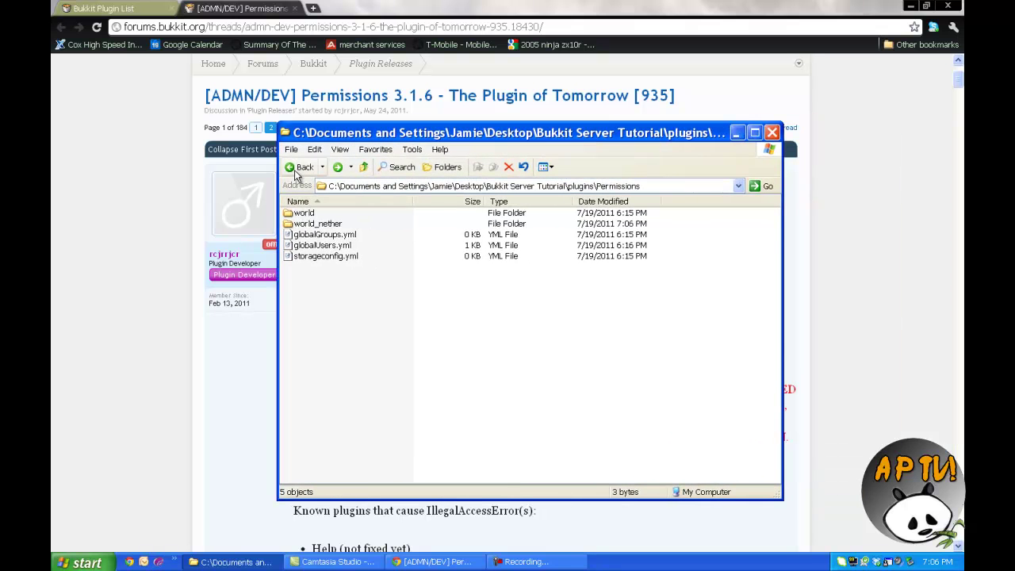
{"action": "double_click", "coordinate": [325, 235]}
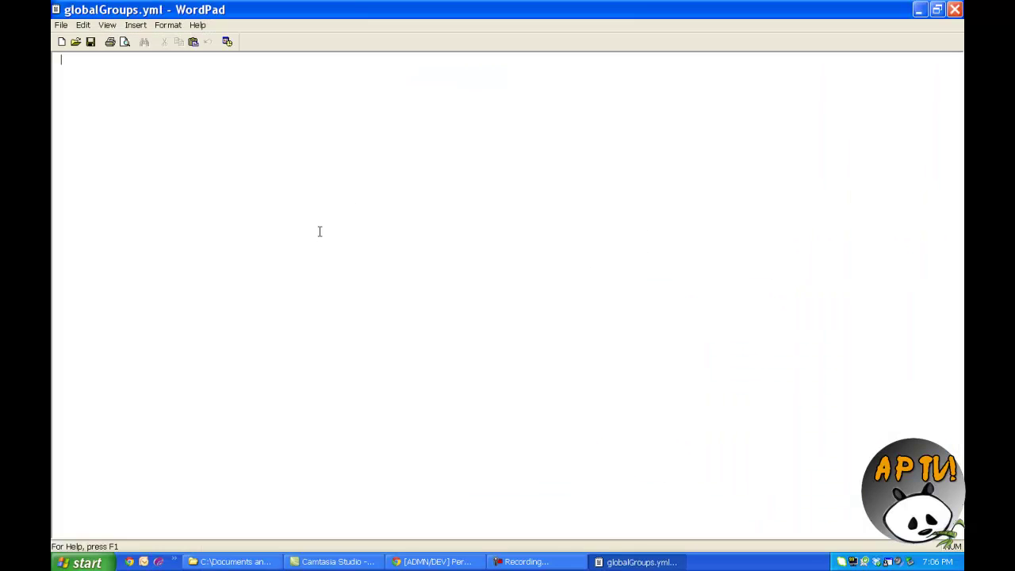
{"action": "left_click", "coordinate": [954, 8]}
{"action": "double_click", "coordinate": [310, 213]}
{"action": "left_click", "coordinate": [311, 212]}
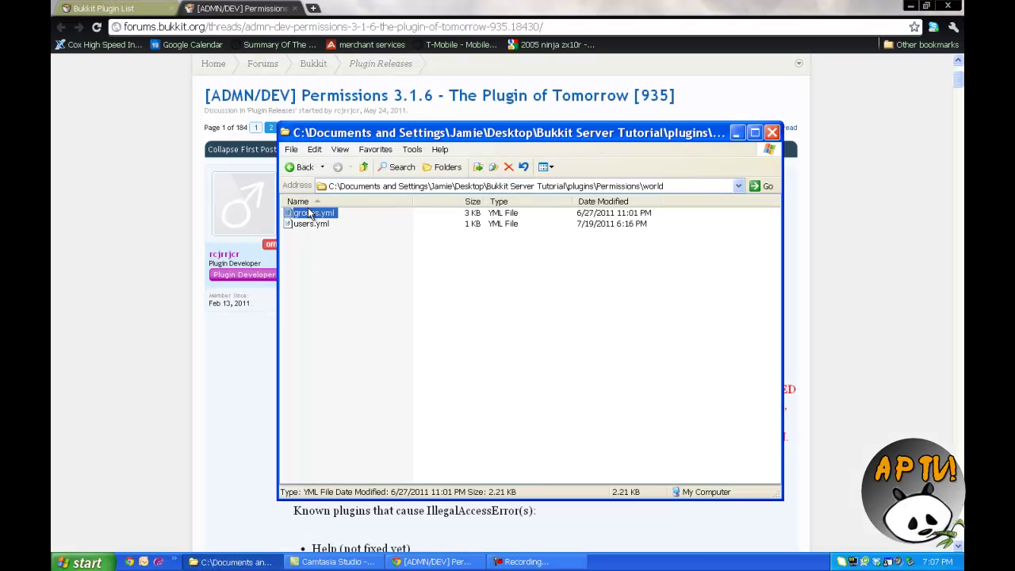
{"action": "left_click_drag", "start_coordinate": [308, 236], "coordinate": [310, 214]}
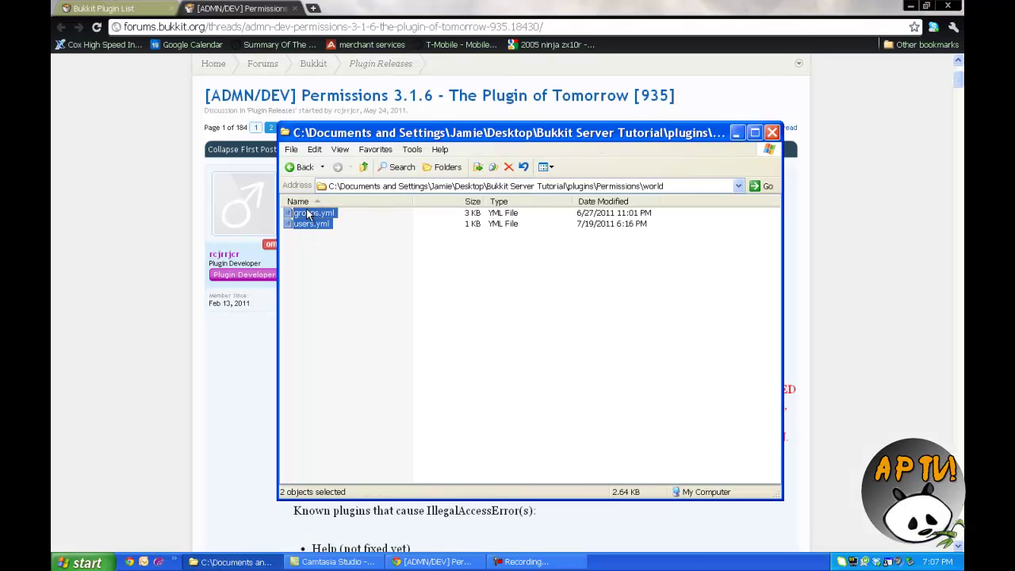
{"action": "left_click", "coordinate": [299, 166]}
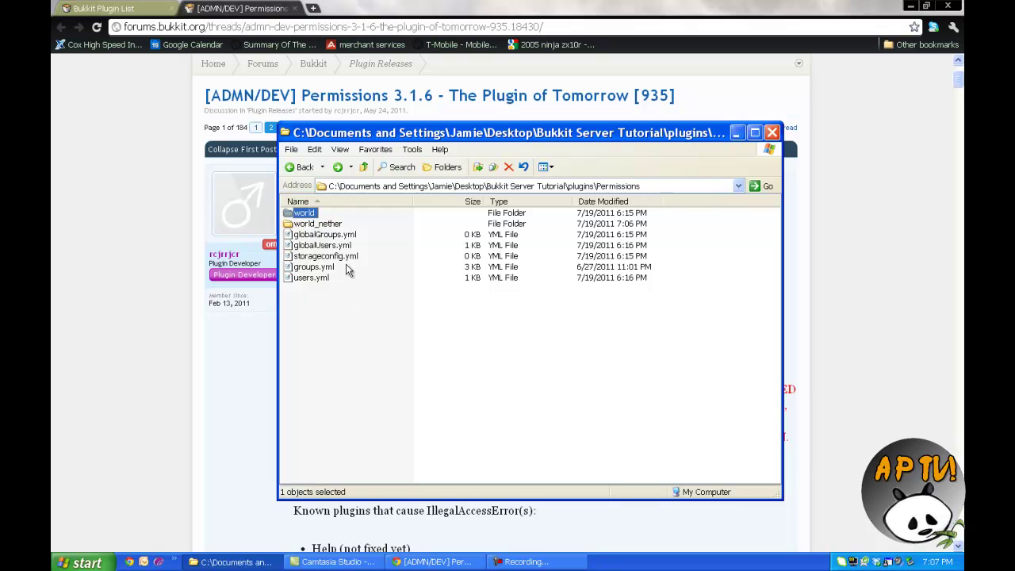
Delete the stray groups.yml and users.yml from Permissions, then open the world folder
{"action": "left_click_drag", "start_coordinate": [312, 292], "coordinate": [310, 269]}
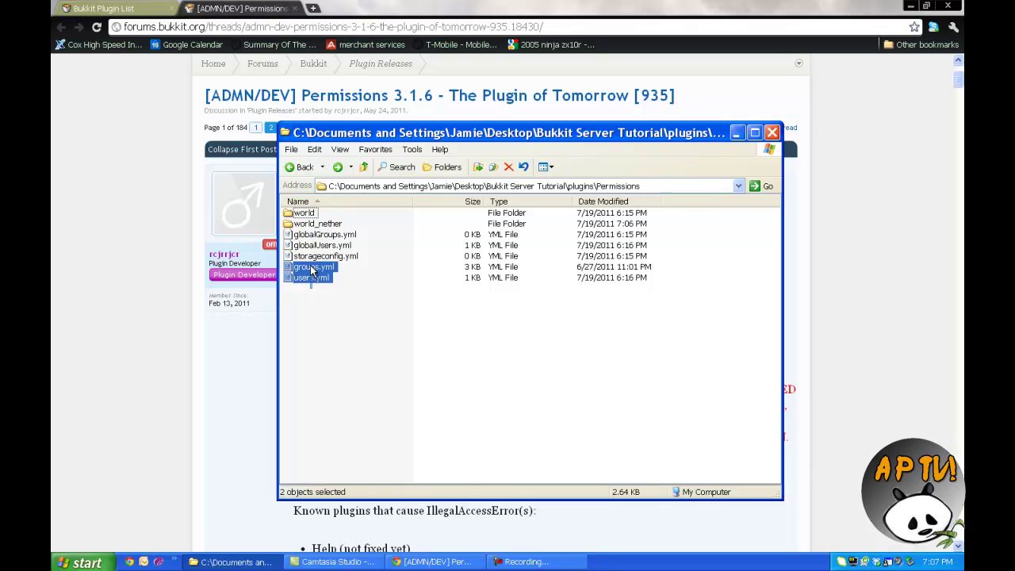
{"action": "right_click", "coordinate": [310, 266]}
{"action": "left_click", "coordinate": [349, 429]}
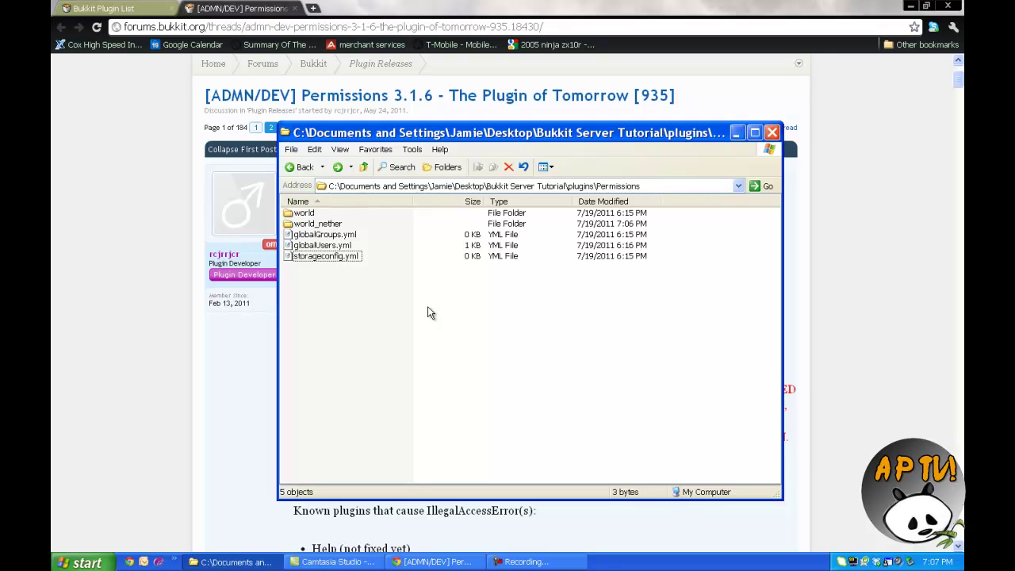
{"action": "double_click", "coordinate": [304, 214]}
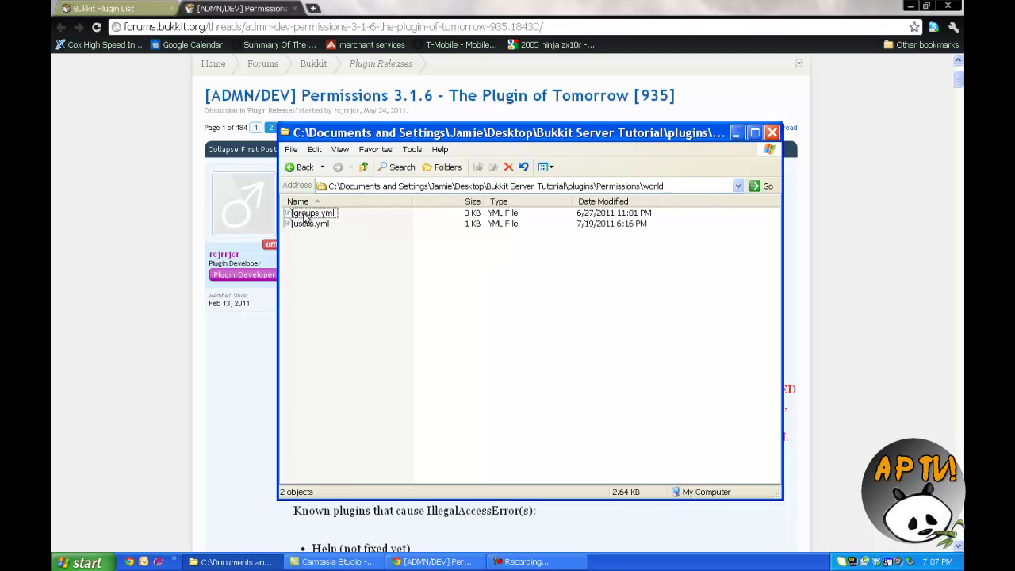
{"action": "left_click_drag", "start_coordinate": [344, 274], "coordinate": [268, 190]}
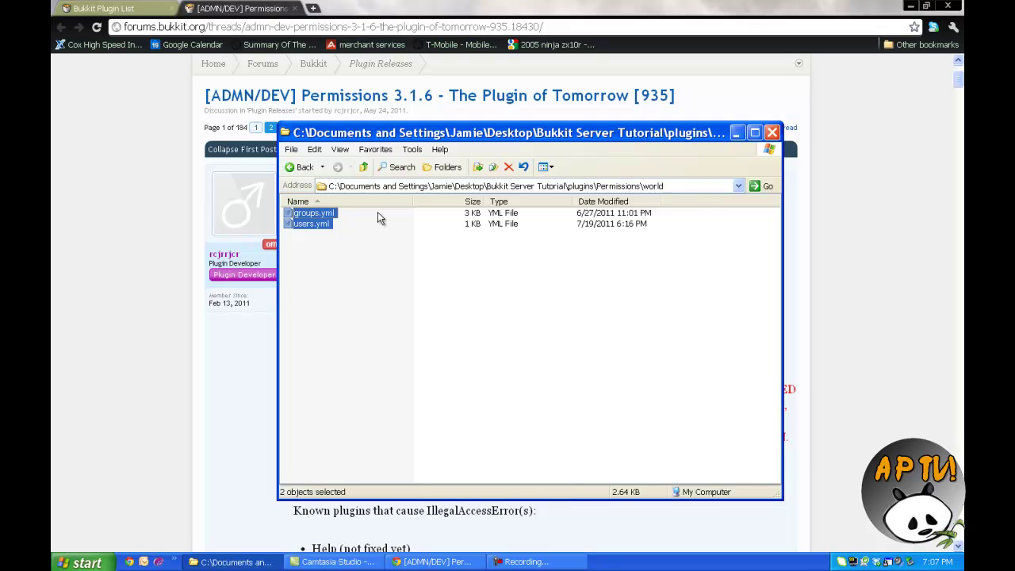
Open world's groups.yml in WordPad and review its Default, Member, Moderator and Admins groups
{"action": "double_click", "coordinate": [301, 212]}
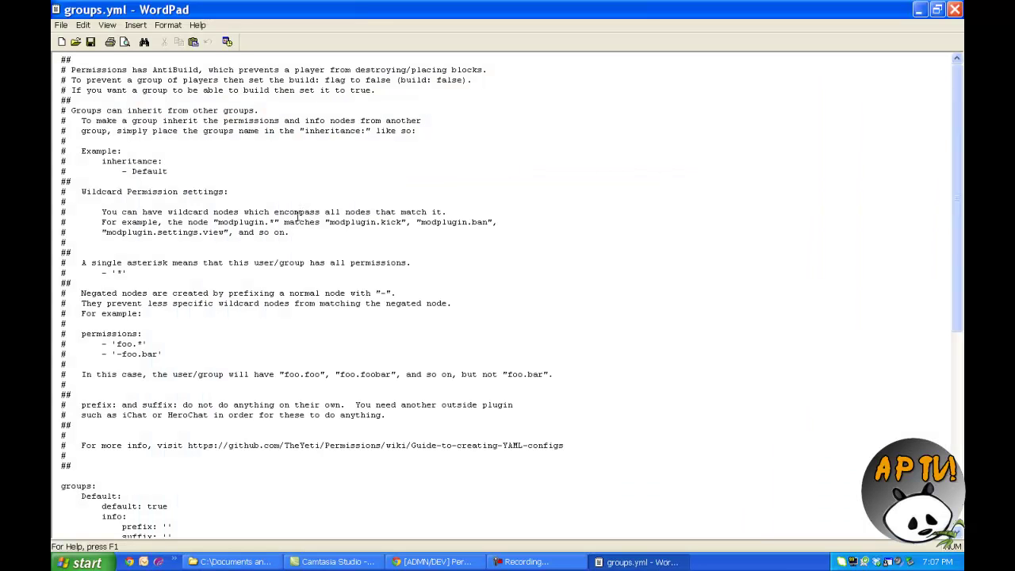
{"action": "scroll", "coordinate": [282, 270], "scroll_direction": "down", "scroll_amount": 3}
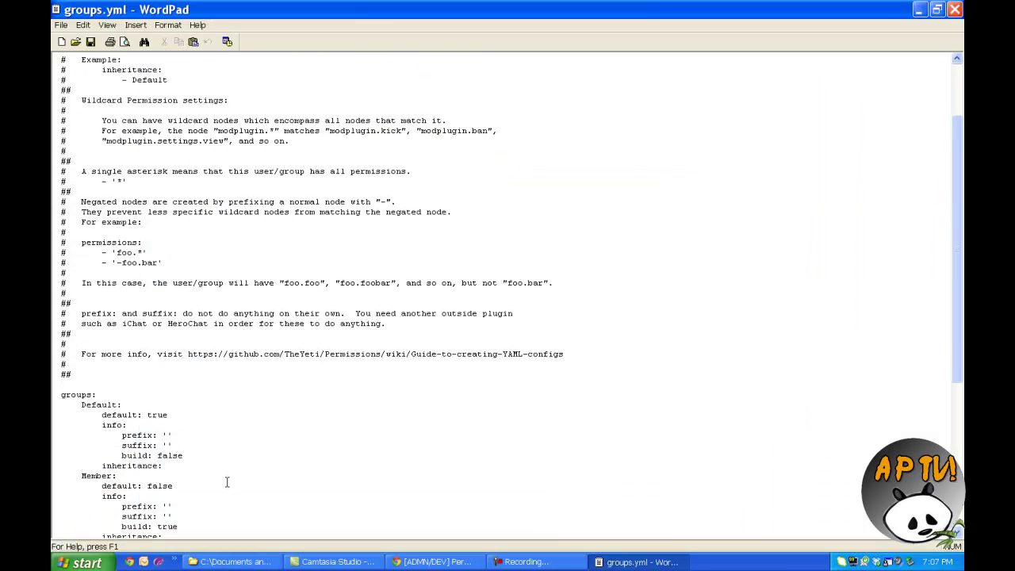
{"action": "scroll", "coordinate": [226, 482], "scroll_direction": "down", "scroll_amount": 4}
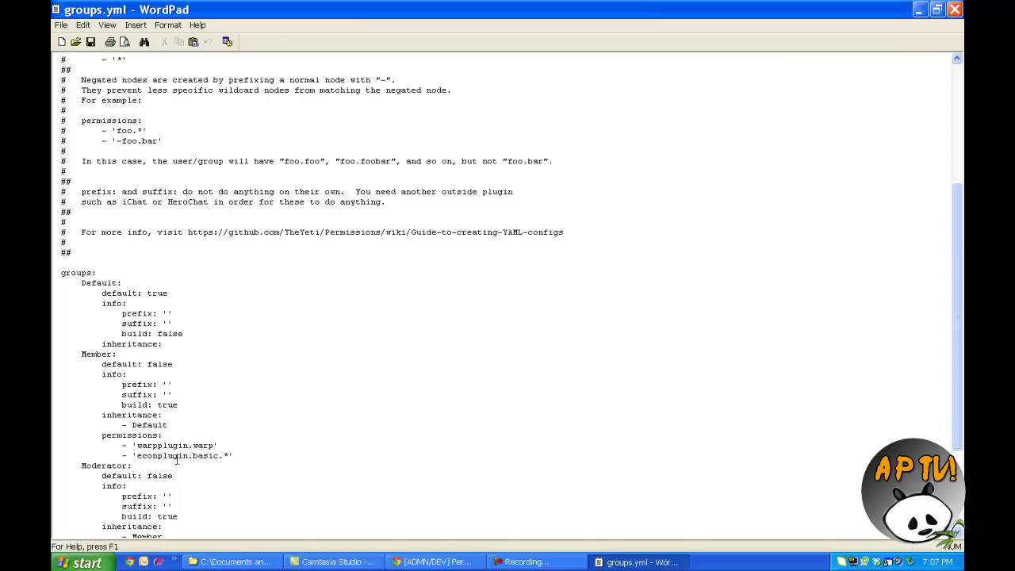
{"action": "scroll", "coordinate": [139, 397], "scroll_direction": "down", "scroll_amount": 4}
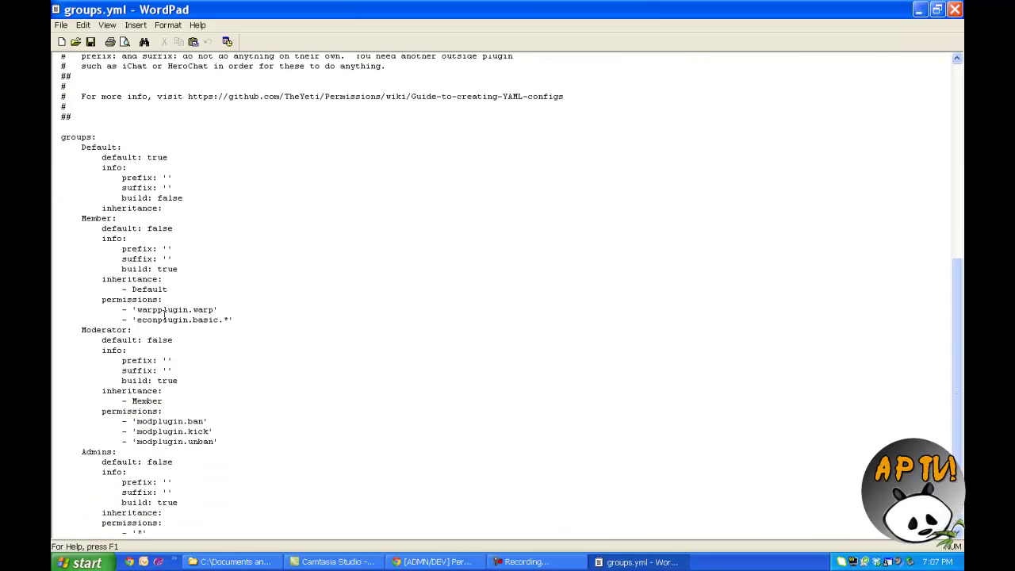
{"action": "scroll", "coordinate": [235, 316], "scroll_direction": "up", "scroll_amount": 10}
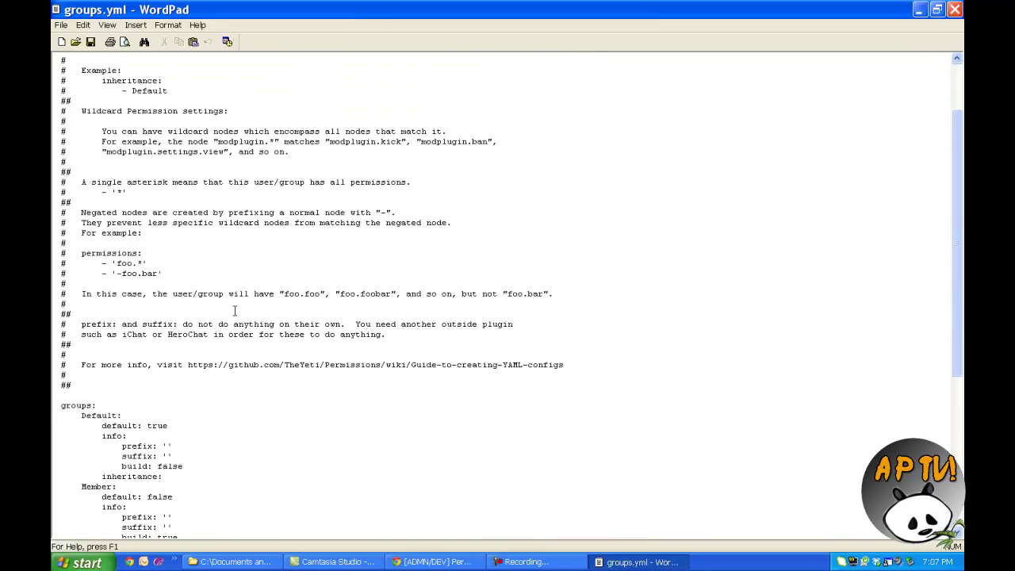
{"action": "scroll", "coordinate": [233, 310], "scroll_direction": "down", "scroll_amount": 10}
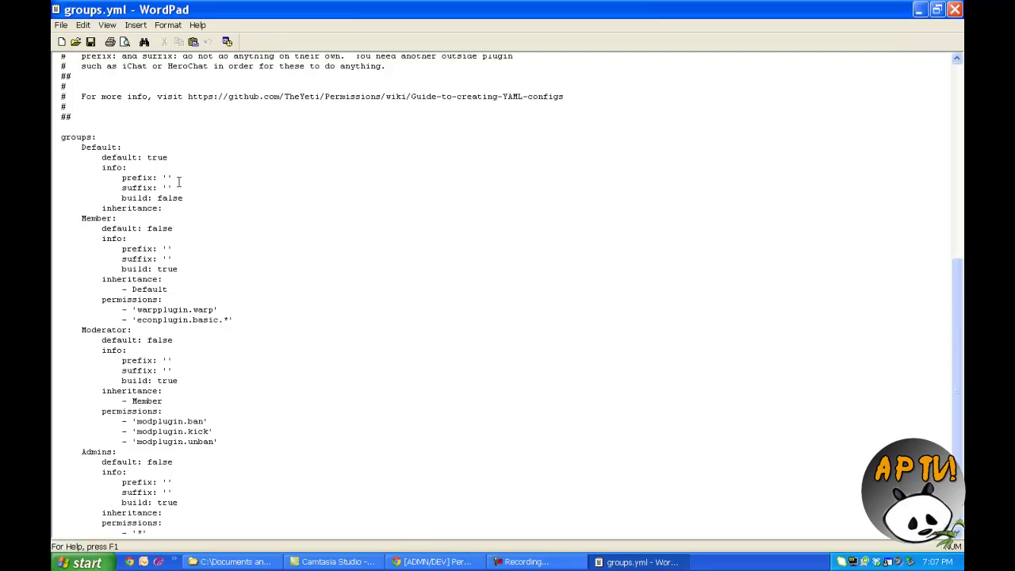
{"action": "left_click", "coordinate": [230, 561]}
Go back two levels to the plugins folder, then switch to the Permissions thread in Chrome
{"action": "left_click", "coordinate": [292, 166]}
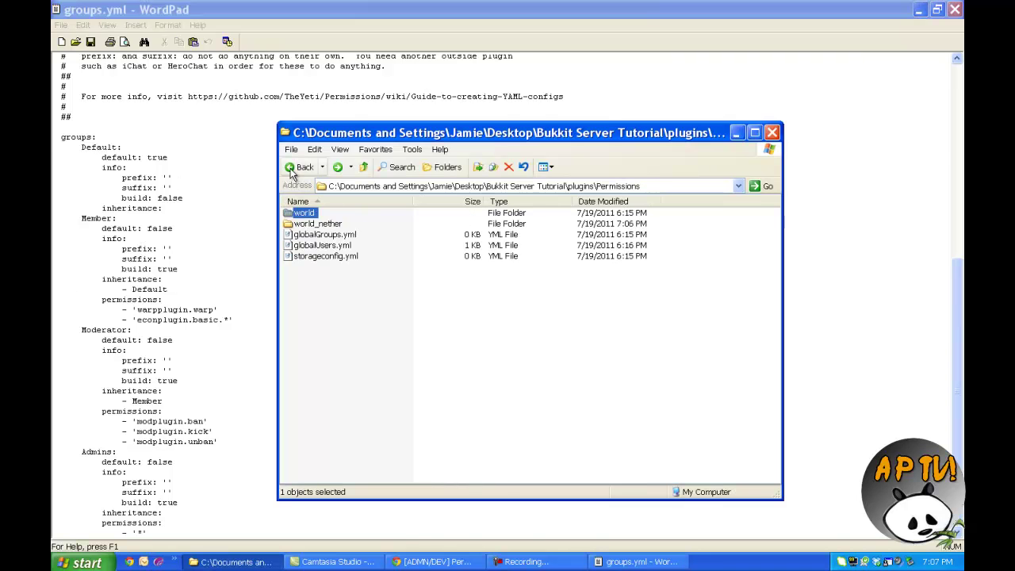
{"action": "left_click", "coordinate": [292, 167]}
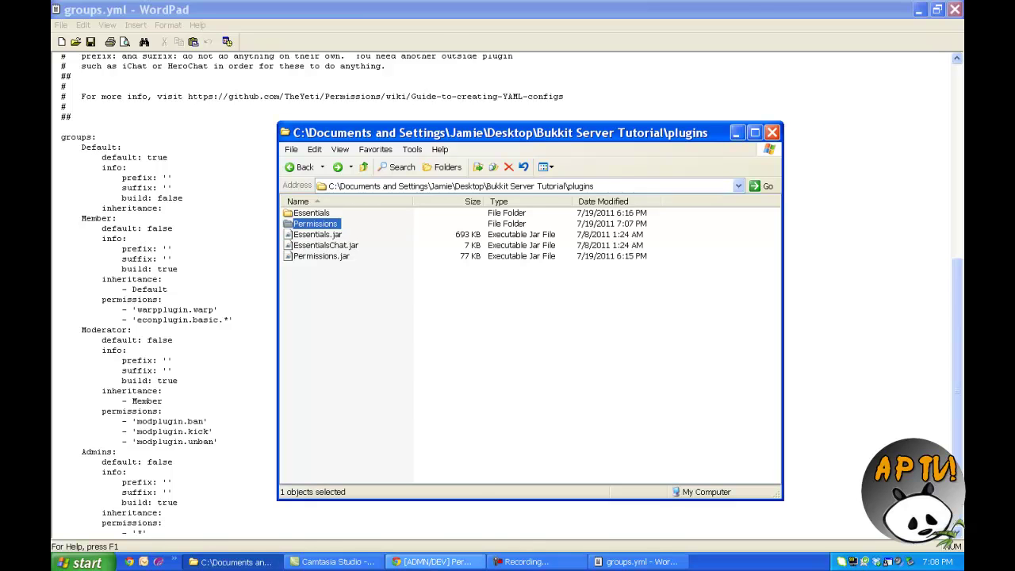
{"action": "left_click", "coordinate": [434, 561]}
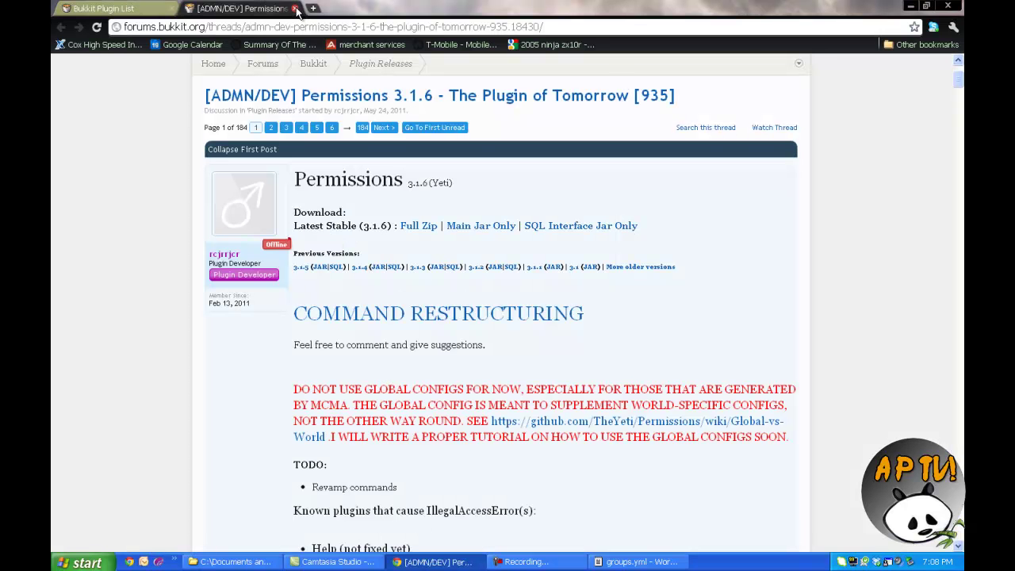
Close the Permissions thread, search the plugin titles for 'Esse' and open Essentials v2.4
{"action": "left_click", "coordinate": [294, 8]}
{"action": "left_click_drag", "start_coordinate": [145, 115], "coordinate": [52, 119]}
{"action": "type", "text": "Esse"}
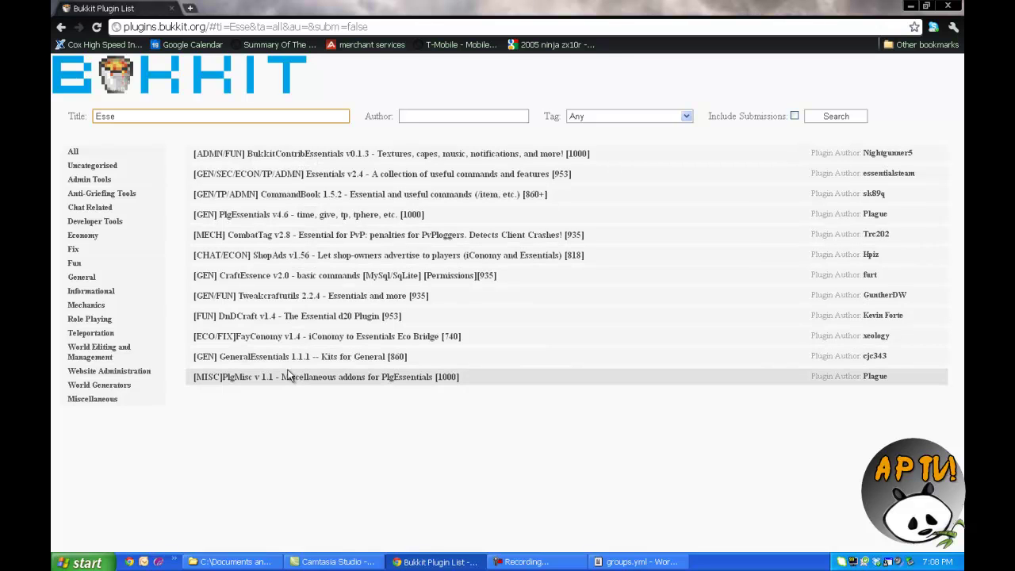
{"action": "left_click", "coordinate": [338, 174]}
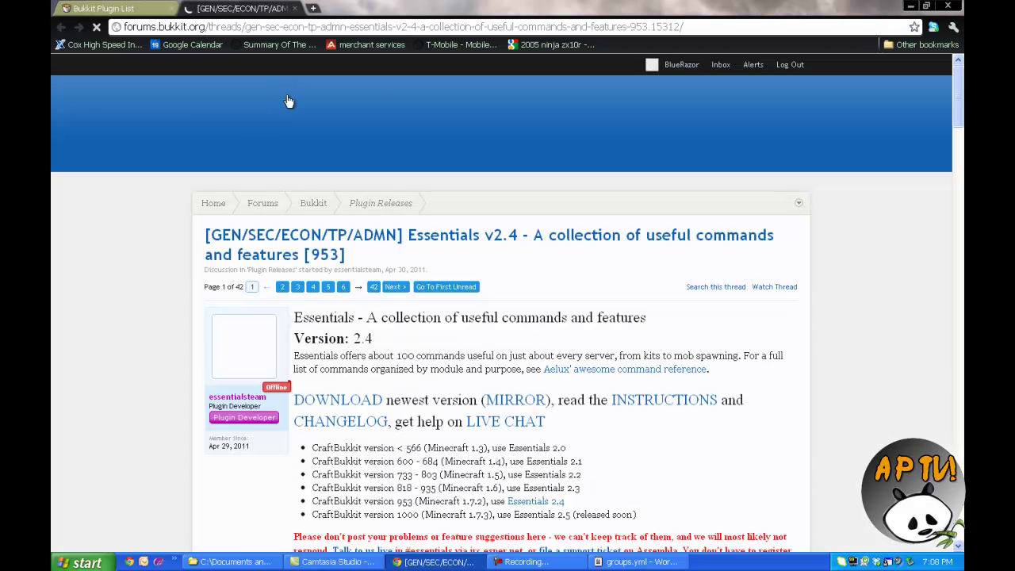
{"action": "scroll", "coordinate": [302, 238], "scroll_direction": "down", "scroll_amount": 3}
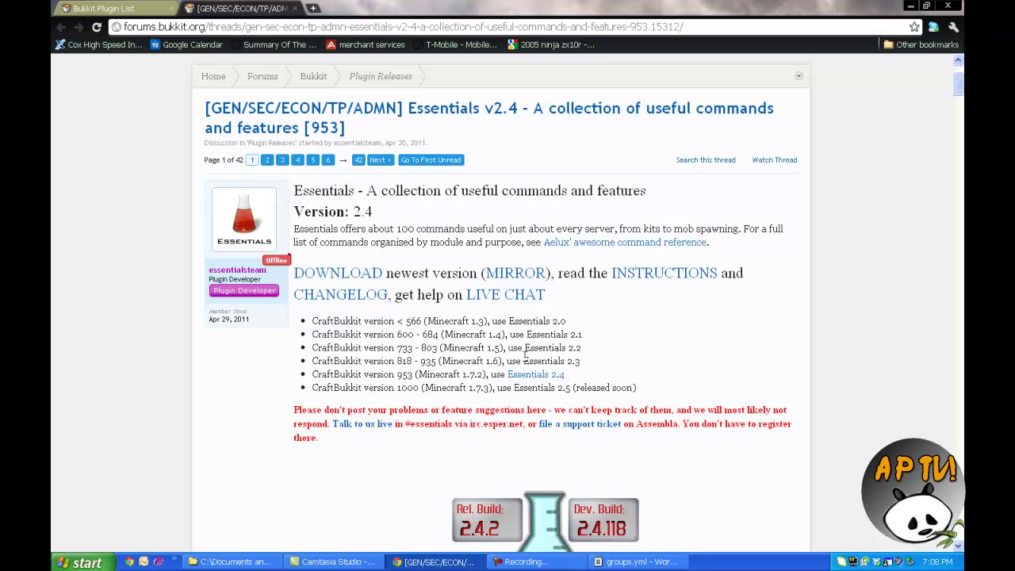
{"action": "scroll", "coordinate": [691, 280], "scroll_direction": "down", "scroll_amount": 4}
{"action": "scroll", "coordinate": [709, 288], "scroll_direction": "up", "scroll_amount": 5}
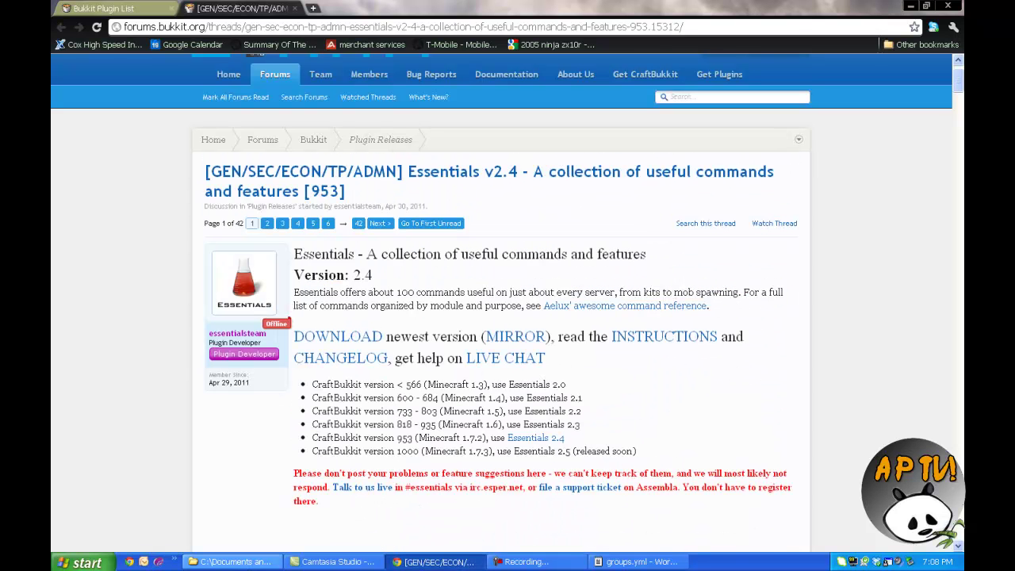
{"action": "left_click", "coordinate": [641, 562]}
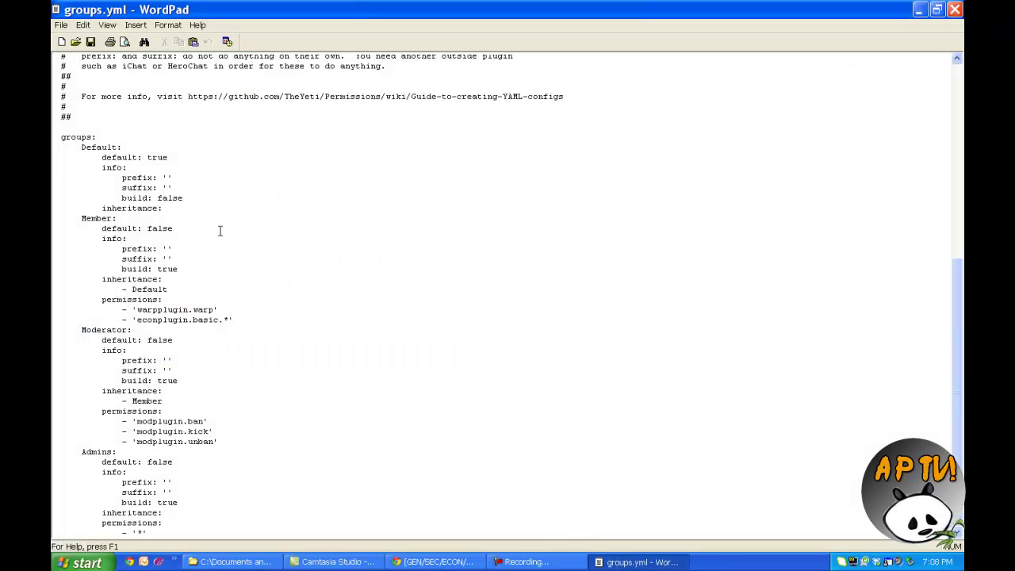
Scroll through groups.yml, selecting and clearing the comment header above the groups
{"action": "scroll", "coordinate": [142, 191], "scroll_direction": "up", "scroll_amount": 4}
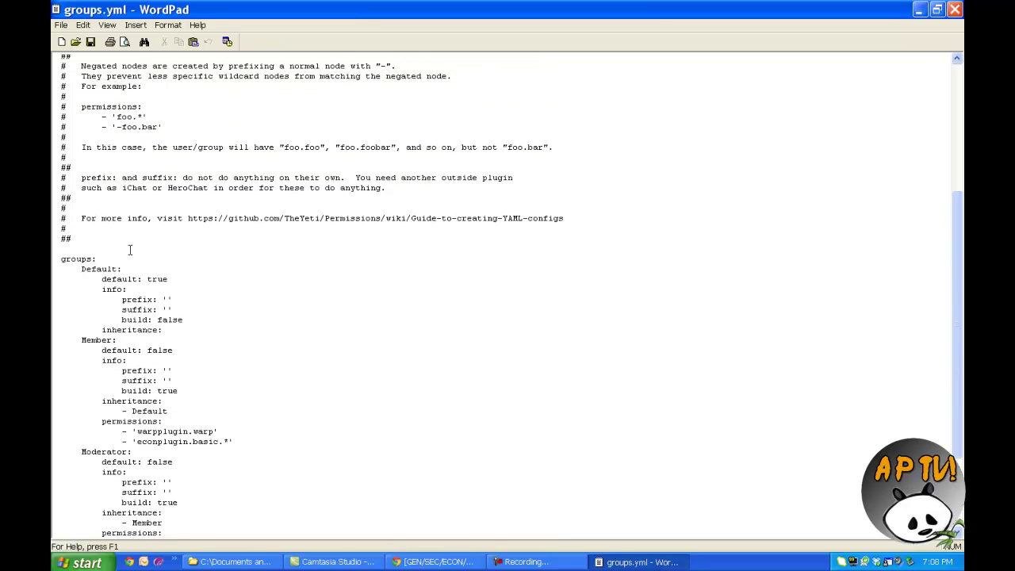
{"action": "left_click_drag", "start_coordinate": [78, 268], "coordinate": [162, 520]}
{"action": "scroll", "coordinate": [154, 366], "scroll_direction": "up", "scroll_amount": 4}
{"action": "left_click_drag", "start_coordinate": [154, 366], "coordinate": [159, 54]}
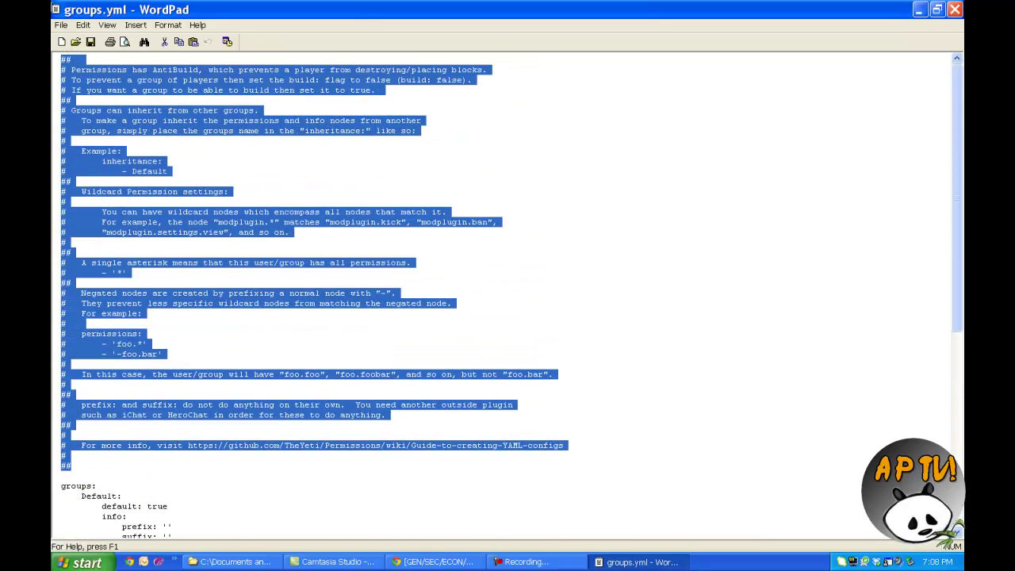
{"action": "left_click", "coordinate": [237, 343]}
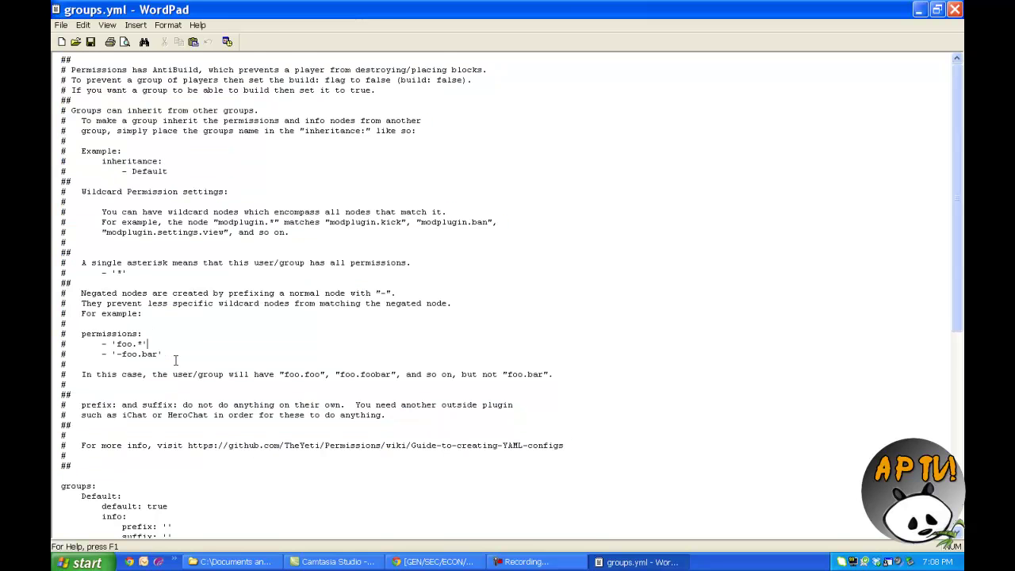
{"action": "scroll", "coordinate": [237, 345], "scroll_direction": "down", "scroll_amount": 8}
{"action": "scroll", "coordinate": [237, 345], "scroll_direction": "down", "scroll_amount": 1}
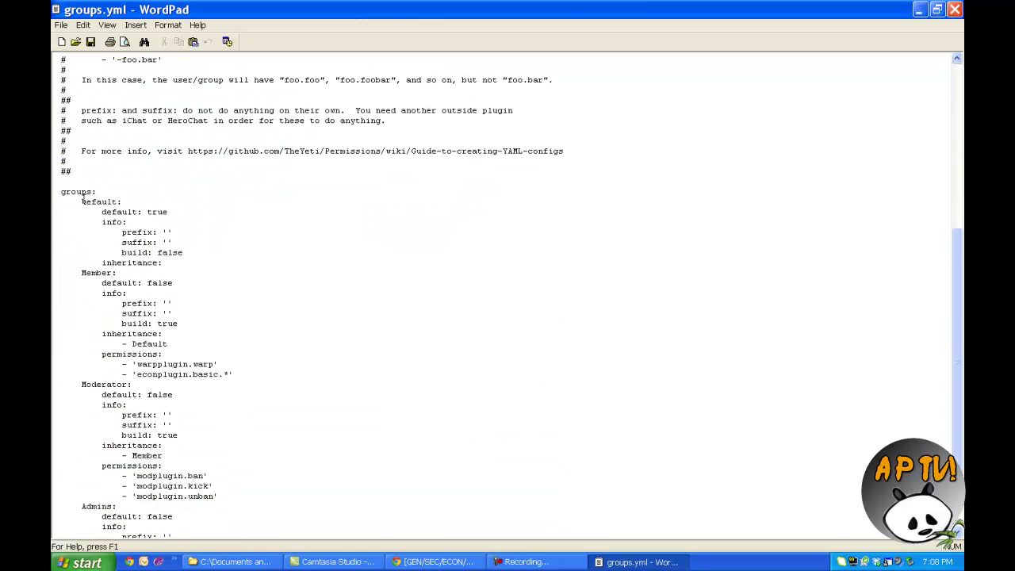
{"action": "scroll", "coordinate": [295, 192], "scroll_direction": "up", "scroll_amount": 5}
{"action": "scroll", "coordinate": [117, 260], "scroll_direction": "down", "scroll_amount": 5}
Locate the Default, Moderator and Admins names, then delete the whole Member group block
{"action": "left_click_drag", "start_coordinate": [77, 202], "coordinate": [126, 202]}
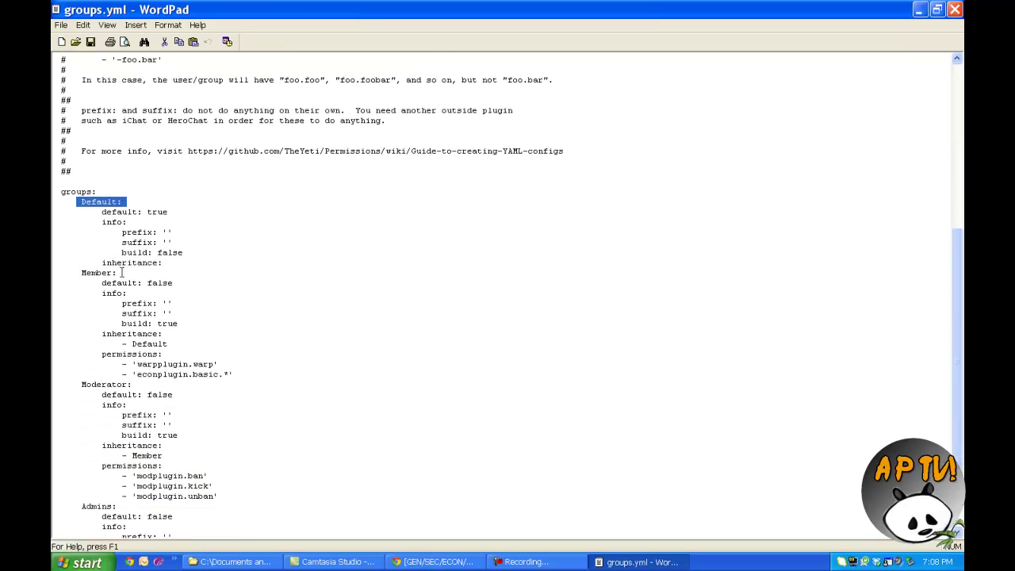
{"action": "left_click_drag", "start_coordinate": [122, 271], "coordinate": [61, 272]}
{"action": "scroll", "coordinate": [134, 301], "scroll_direction": "down", "scroll_amount": 2}
{"action": "left_click", "coordinate": [129, 330]}
{"action": "left_click_drag", "start_coordinate": [129, 330], "coordinate": [83, 334]}
{"action": "left_click_drag", "start_coordinate": [118, 453], "coordinate": [84, 464]}
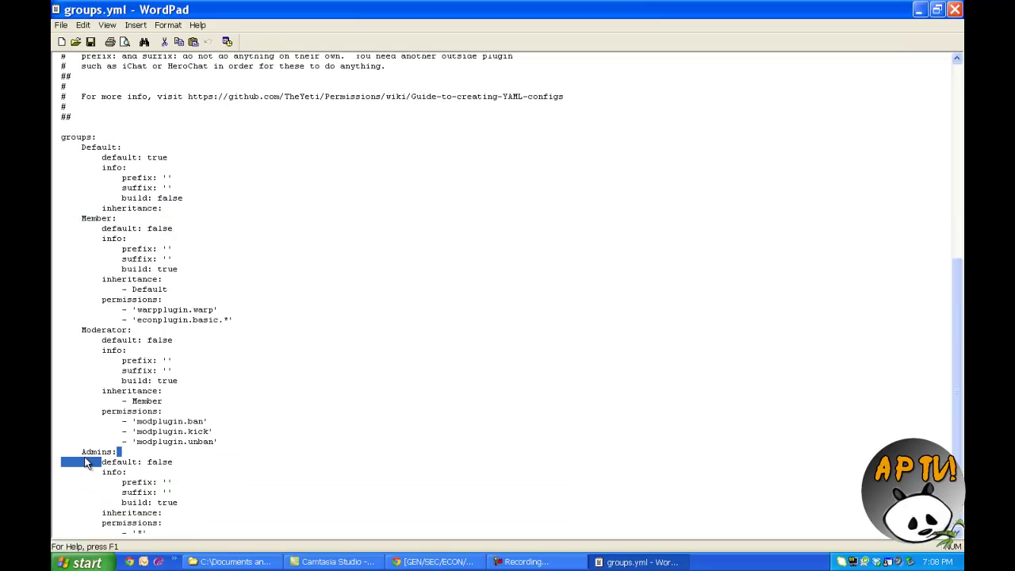
{"action": "left_click", "coordinate": [181, 454]}
{"action": "scroll", "coordinate": [193, 280], "scroll_direction": "up", "scroll_amount": 4}
{"action": "scroll", "coordinate": [238, 317], "scroll_direction": "down", "scroll_amount": 4}
{"action": "left_click_drag", "start_coordinate": [235, 320], "coordinate": [63, 213]}
{"action": "key", "text": "Delete"}
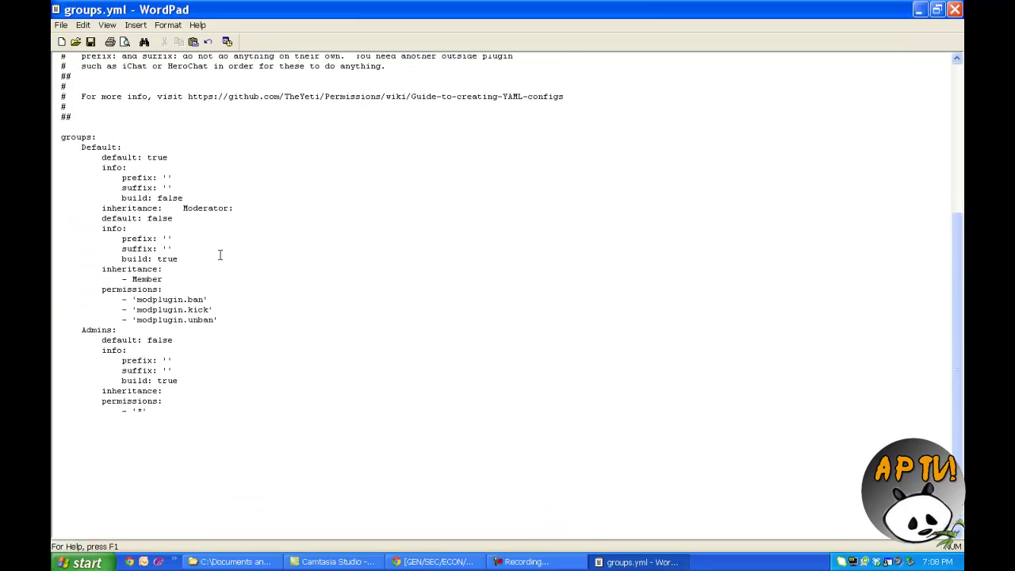
Rename the groups: Default to Basic, Moderator to Mod, and Admins to Admin
{"action": "key", "text": "Return"}
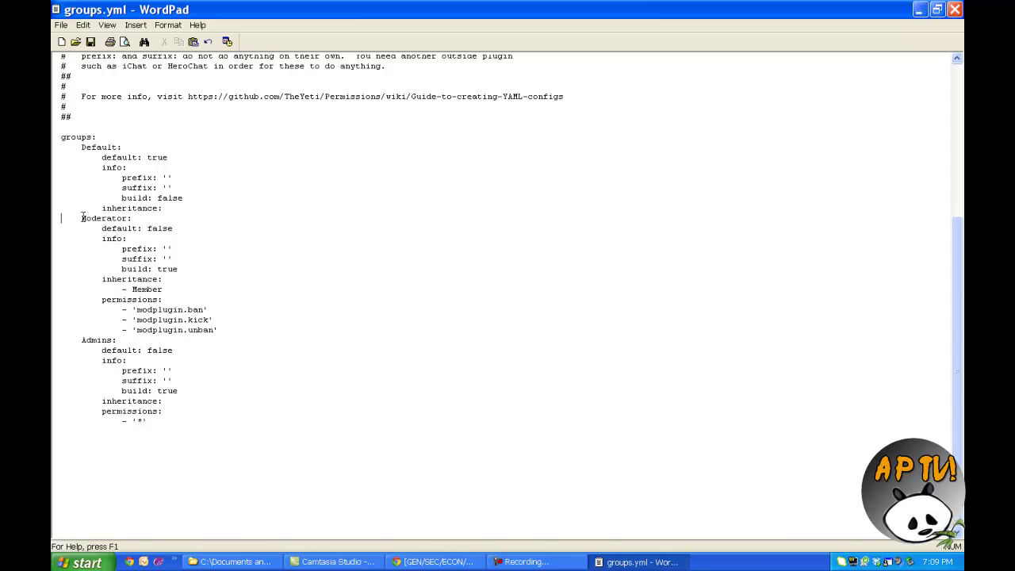
{"action": "double_click", "coordinate": [116, 144]}
{"action": "type", "text": "Basic"}
{"action": "double_click", "coordinate": [124, 218]}
{"action": "left_click", "coordinate": [99, 221]}
{"action": "key", "text": "BackSpace"}
{"action": "key", "text": "BackSpace"}
{"action": "key", "text": "BackSpace"}
{"action": "key", "text": "BackSpace"}
{"action": "key", "text": "BackSpace"}
{"action": "key", "text": "BackSpace"}
{"action": "left_click", "coordinate": [113, 339]}
{"action": "key", "text": "BackSpace"}
Make the Mod group inherit from Basic instead of Member
{"action": "left_click_drag", "start_coordinate": [81, 220], "coordinate": [141, 229]}
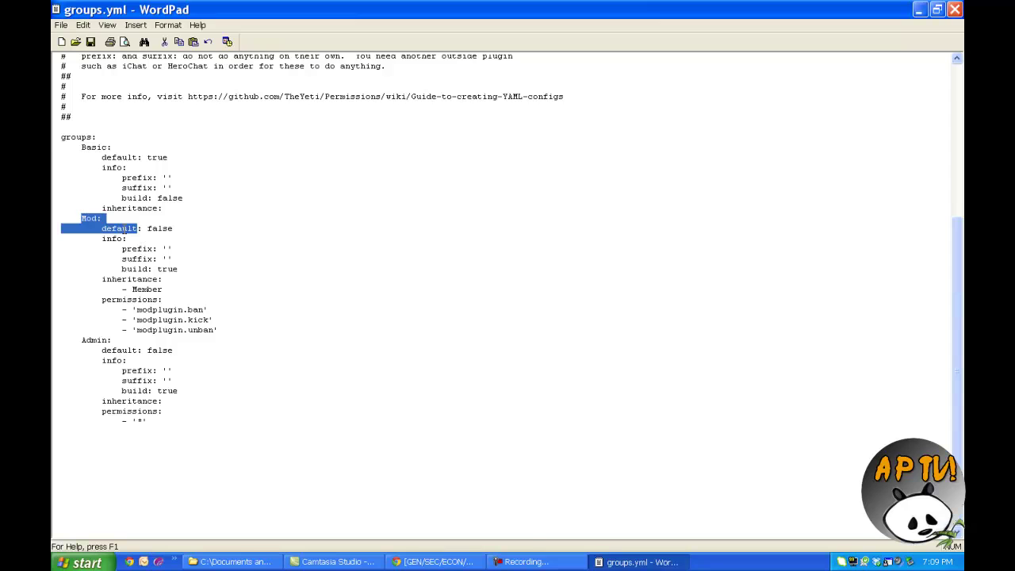
{"action": "left_click", "coordinate": [99, 147]}
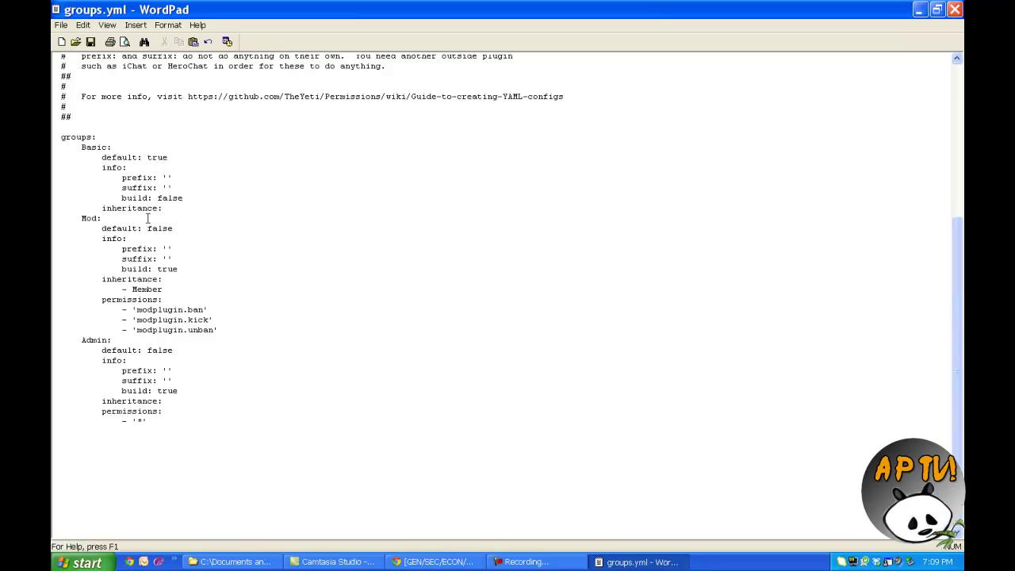
{"action": "left_click_drag", "start_coordinate": [163, 289], "coordinate": [132, 289]}
{"action": "type", "text": "Basic"}
{"action": "left_click_drag", "start_coordinate": [91, 147], "coordinate": [105, 145]}
{"action": "left_click", "coordinate": [82, 146]}
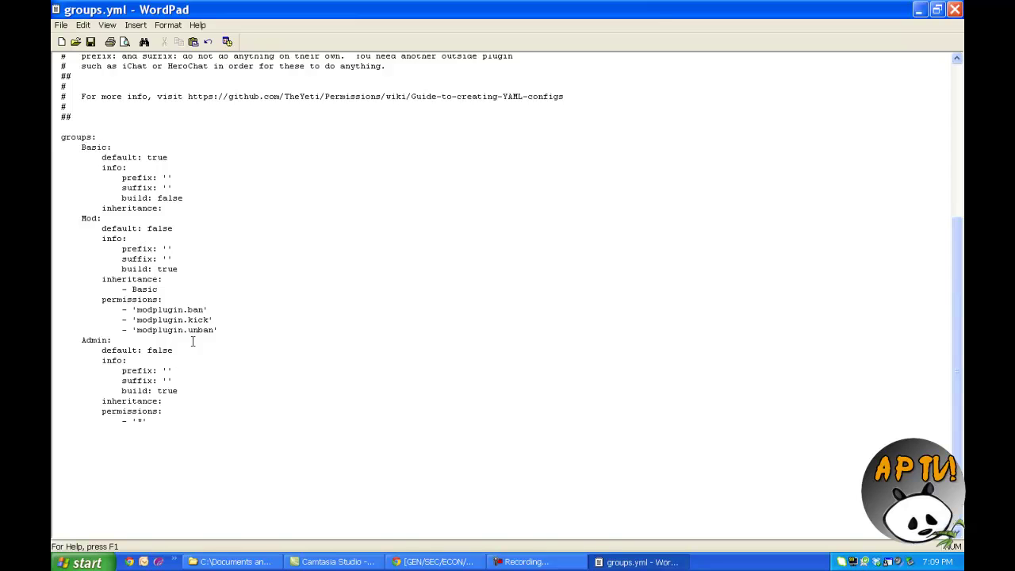